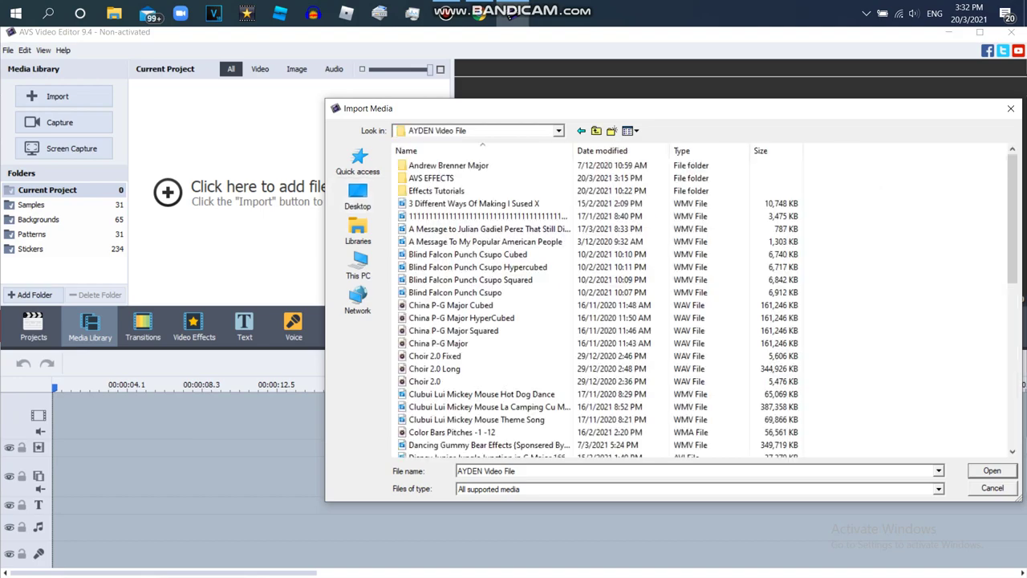
Import the video Klasky Csupo Robot Logo Trimmed and place it at the start of the main video track.
drag(1012, 160, 1012, 180)
scroll(594, 304, down, 15)
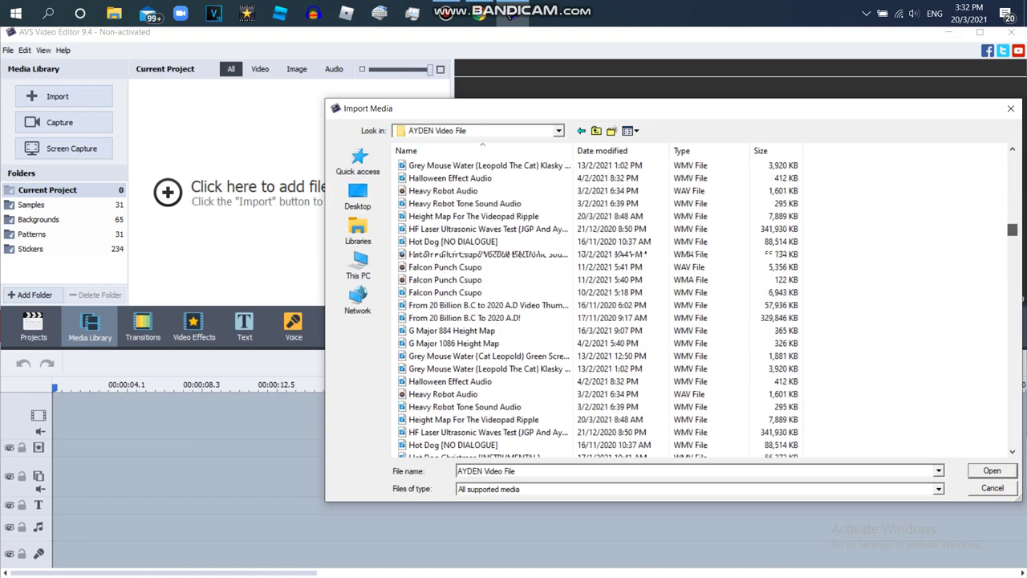
scroll(594, 305, down, 20)
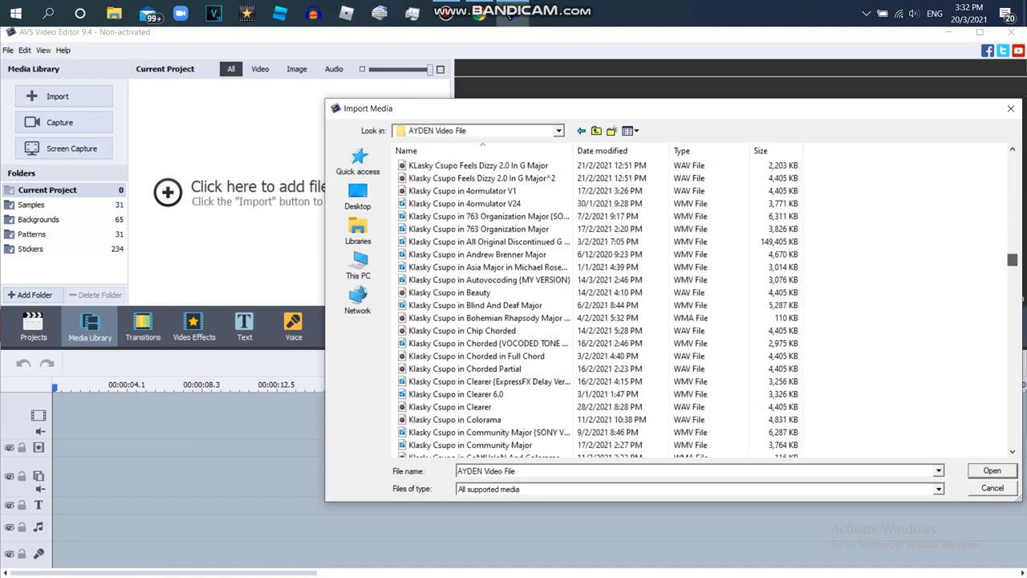
scroll(594, 305, down, 20)
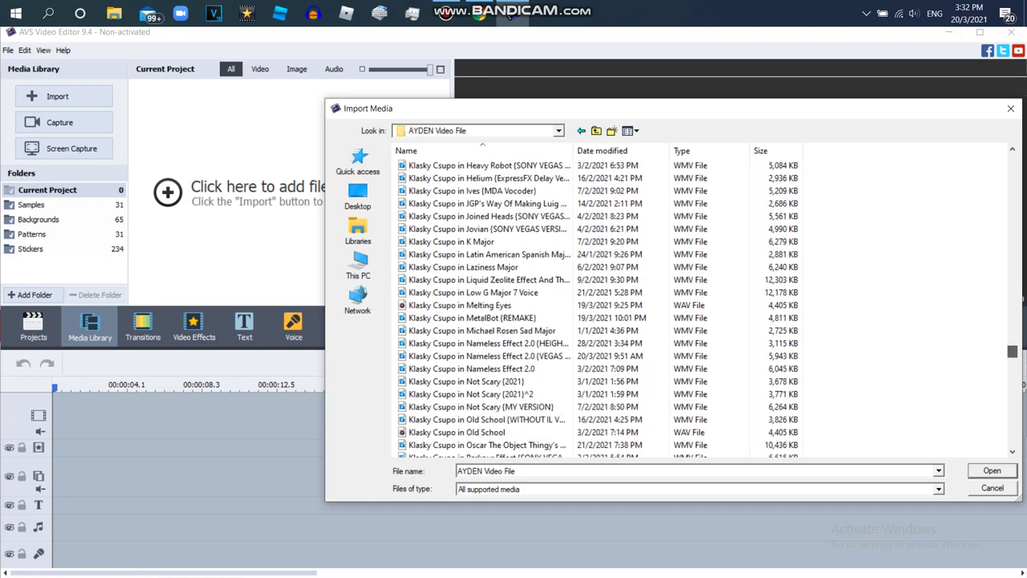
scroll(594, 305, down, 10)
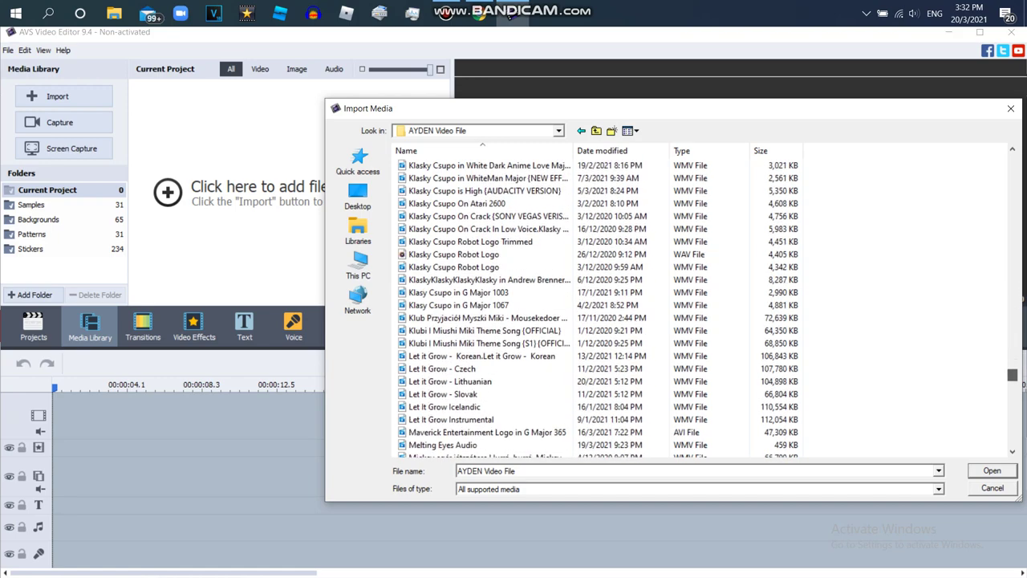
double_click(469, 240)
drag(181, 116, 104, 419)
click(90, 417)
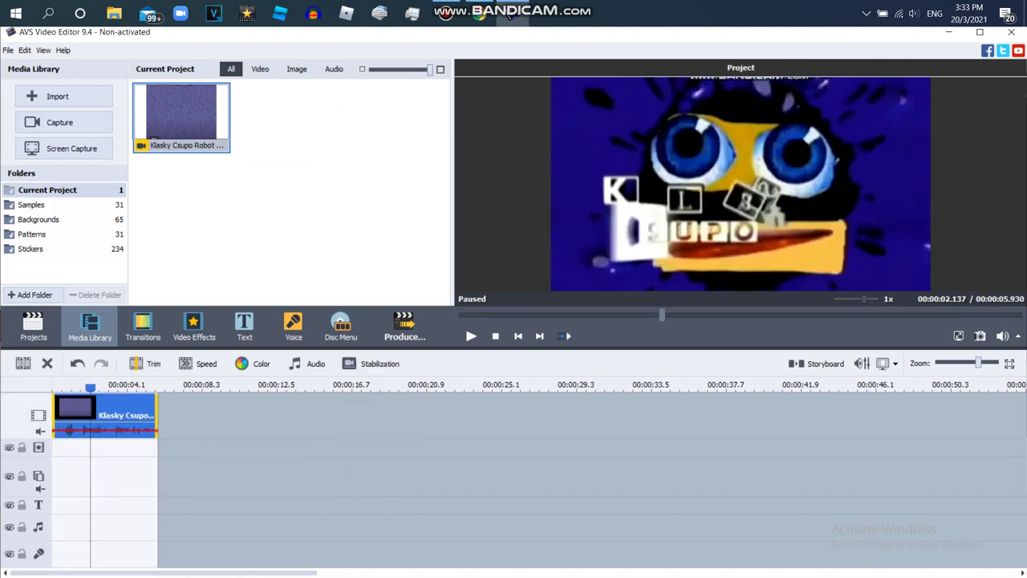
Add the Anaglyph 3D video effect to the effects line and shorten it to match the clip's length.
scroll(90, 417, up, 1)
click(194, 327)
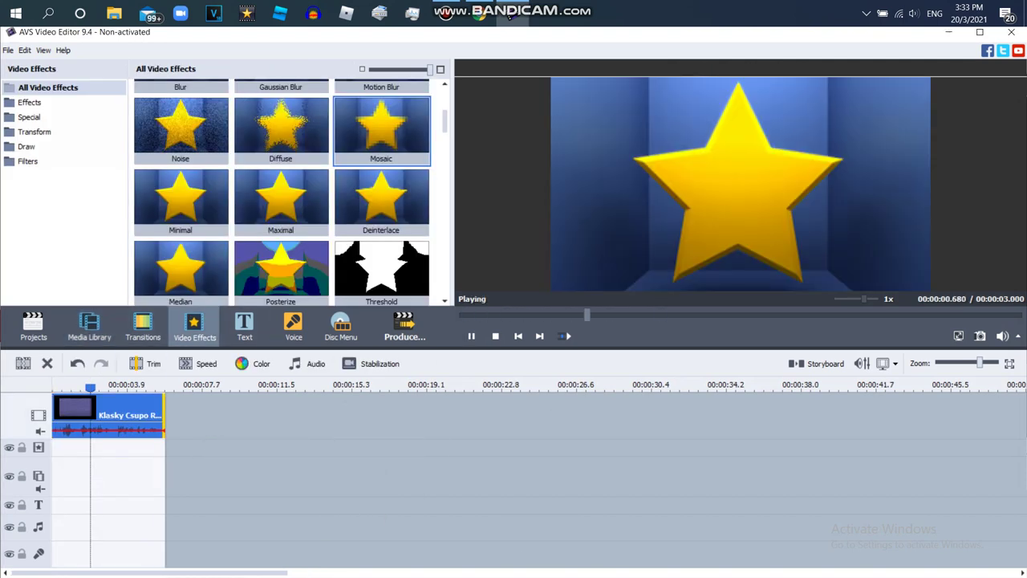
scroll(321, 200, up, 1)
scroll(281, 193, up, 3)
scroll(281, 192, down, 4)
scroll(281, 193, down, 6)
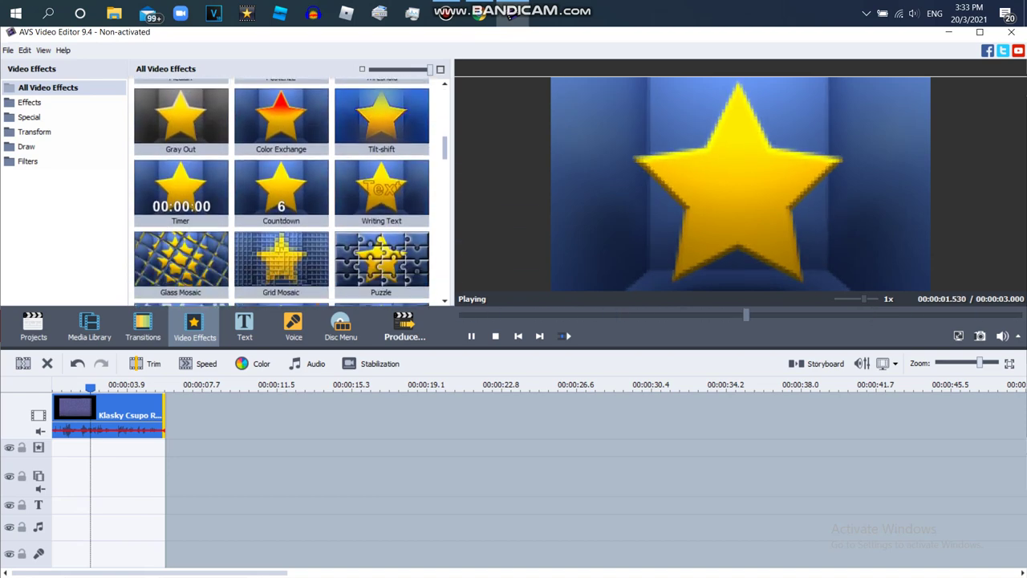
drag(381, 232, 89, 448)
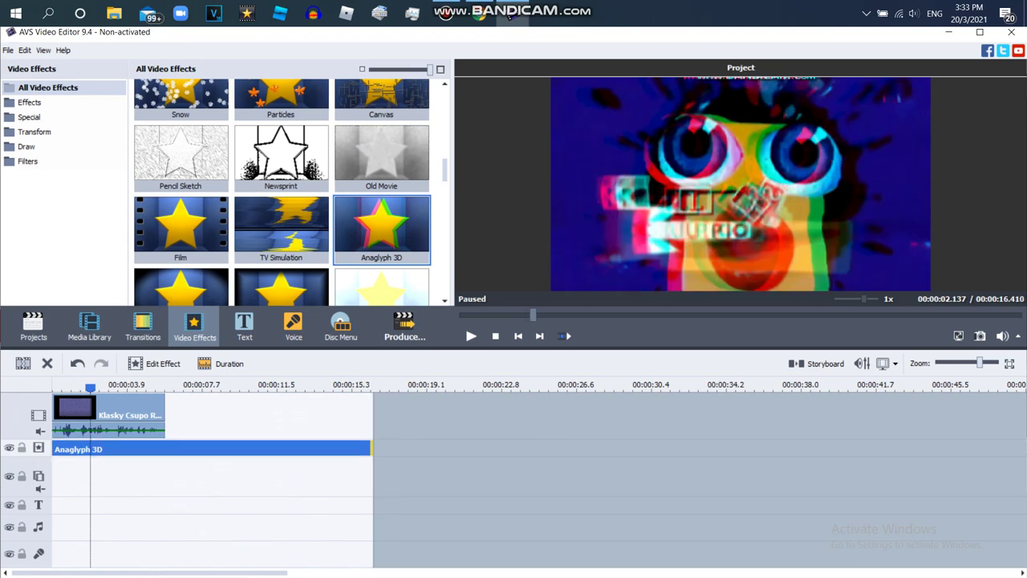
drag(372, 449, 168, 449)
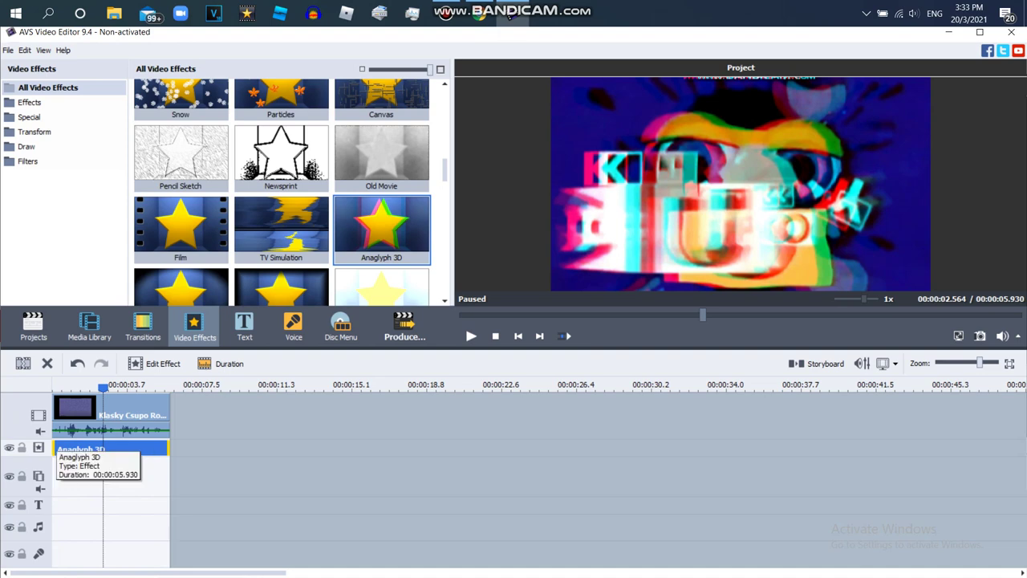
Open the settings of the Anaglyph 3D effect on the timeline.
click(54, 387)
click(102, 387)
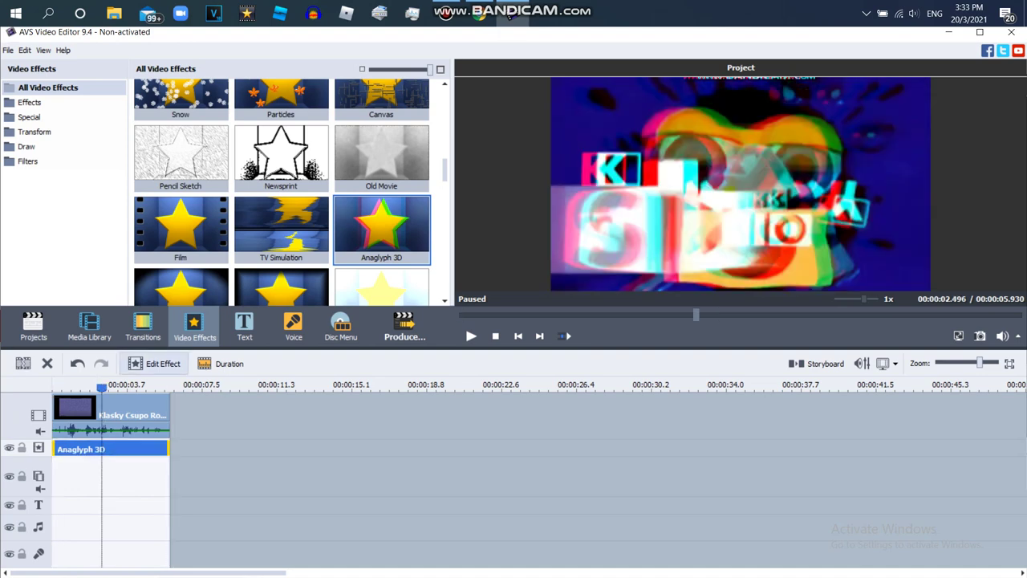
click(154, 364)
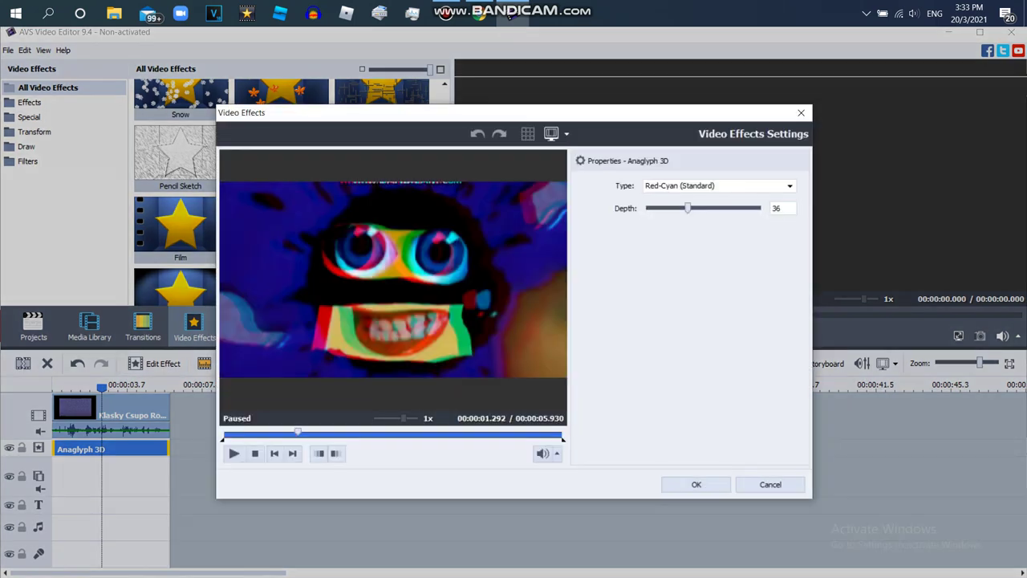
Try the Yellow-Blue type with a depth of 3 for the Anaglyph 3D effect.
click(720, 185)
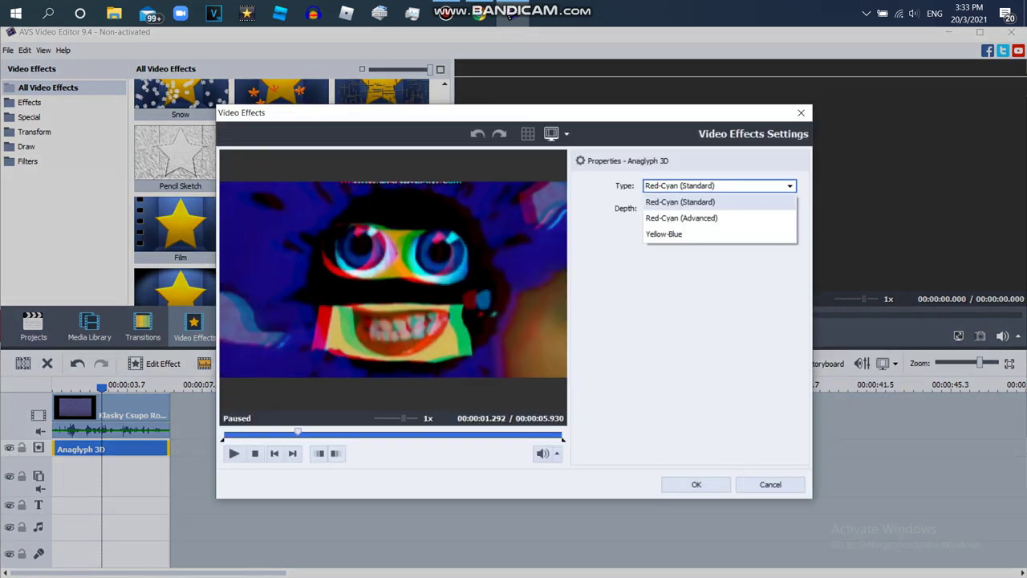
click(681, 234)
drag(687, 208, 648, 207)
key(Right)
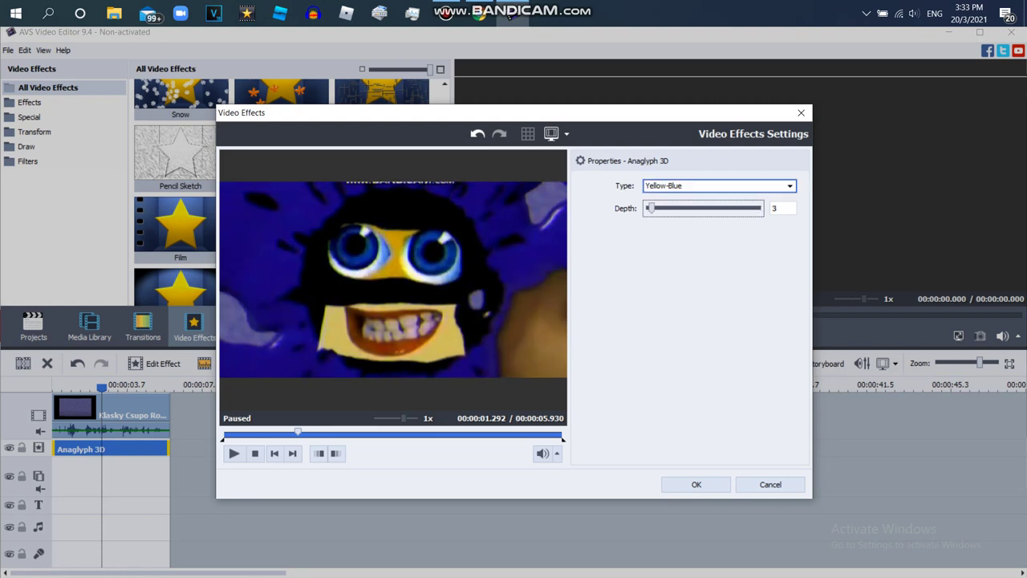
Set the Anaglyph 3D type to Red-Cyan (Advanced) with a depth of 2 and apply the settings.
click(720, 186)
click(706, 218)
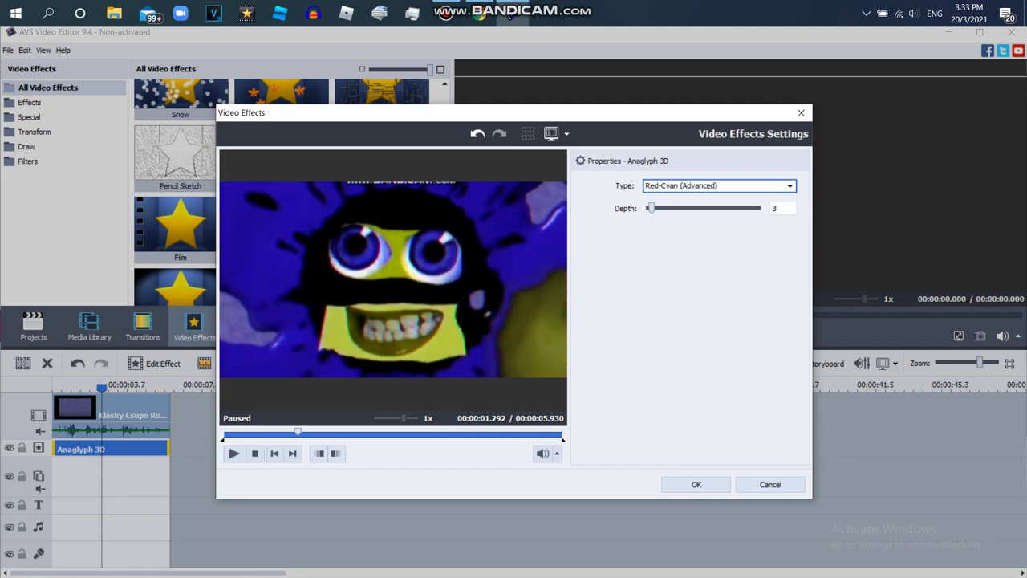
key(Tab)
key(Tab)
text(1)
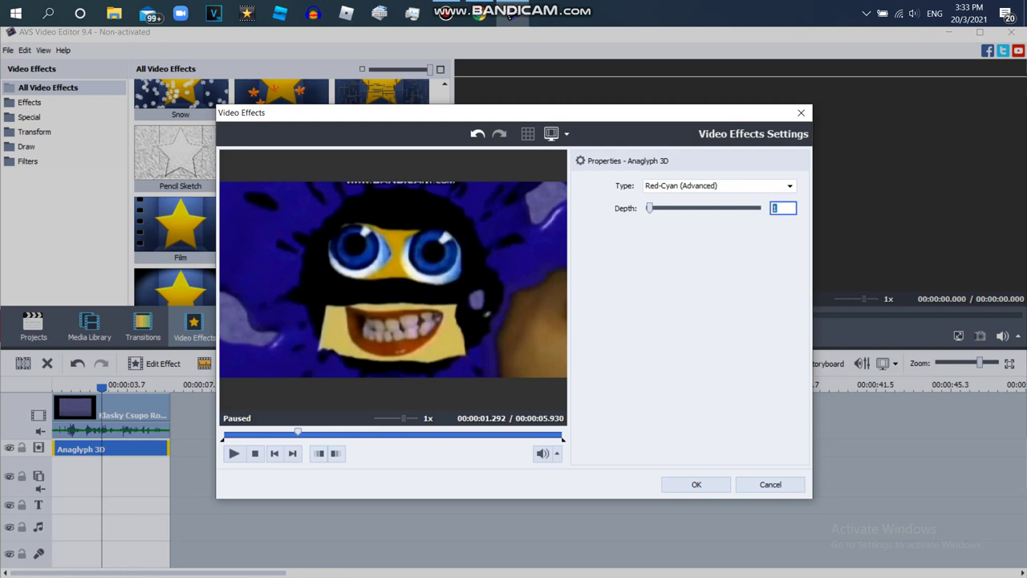
text(2)
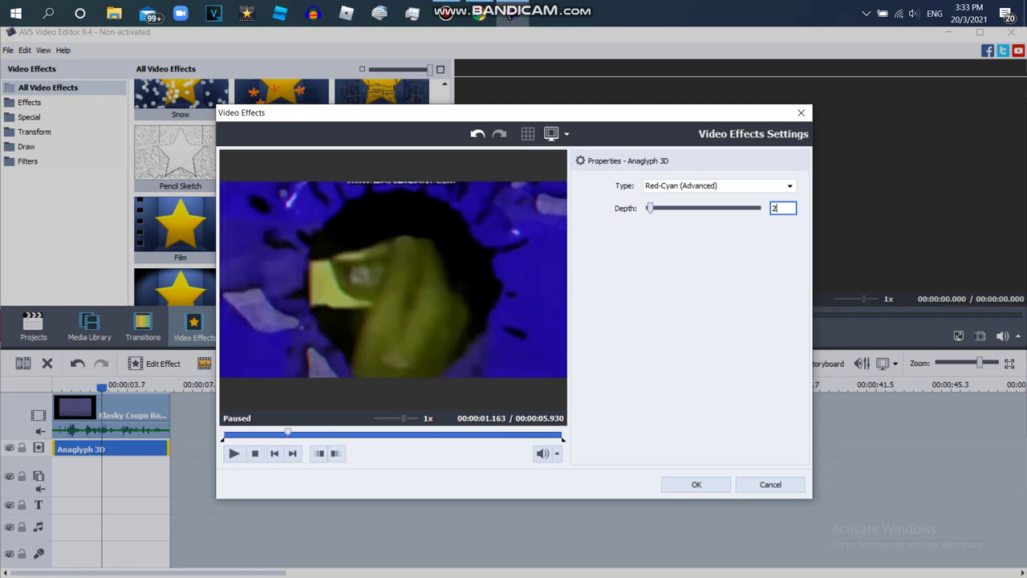
click(696, 484)
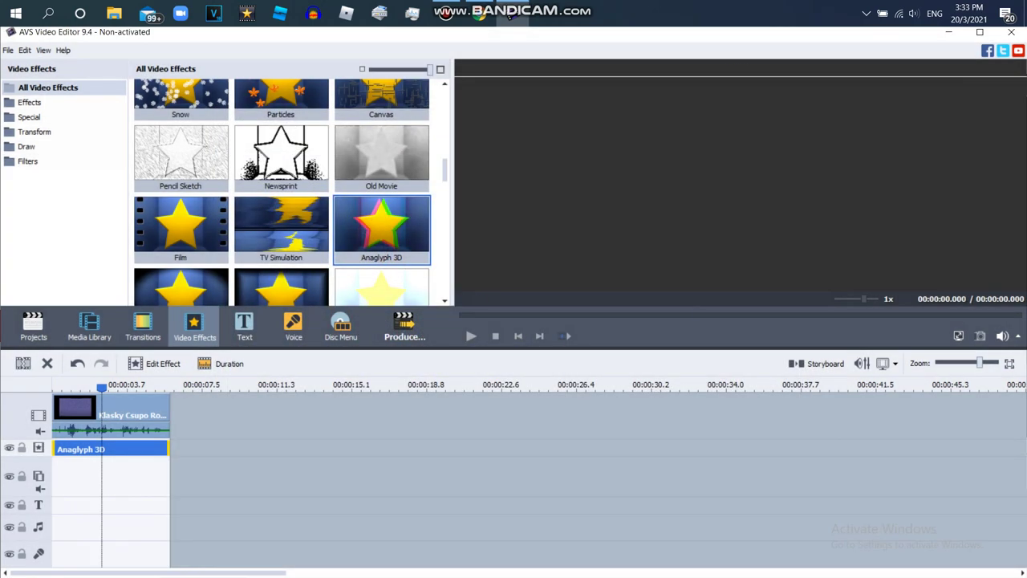
Add two more video effect lines below the one holding the Anaglyph 3D effect.
right_click(186, 454)
right_click(210, 453)
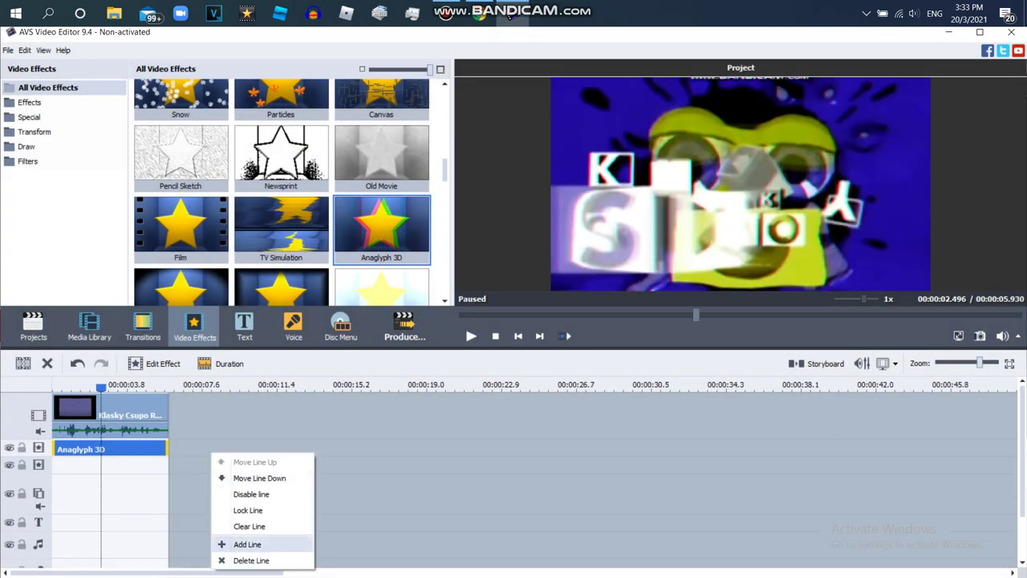
click(256, 542)
Duplicate the Anaglyph 3D effect twice, placing one copy on each new effect line directly under the clip.
right_click(130, 447)
click(178, 520)
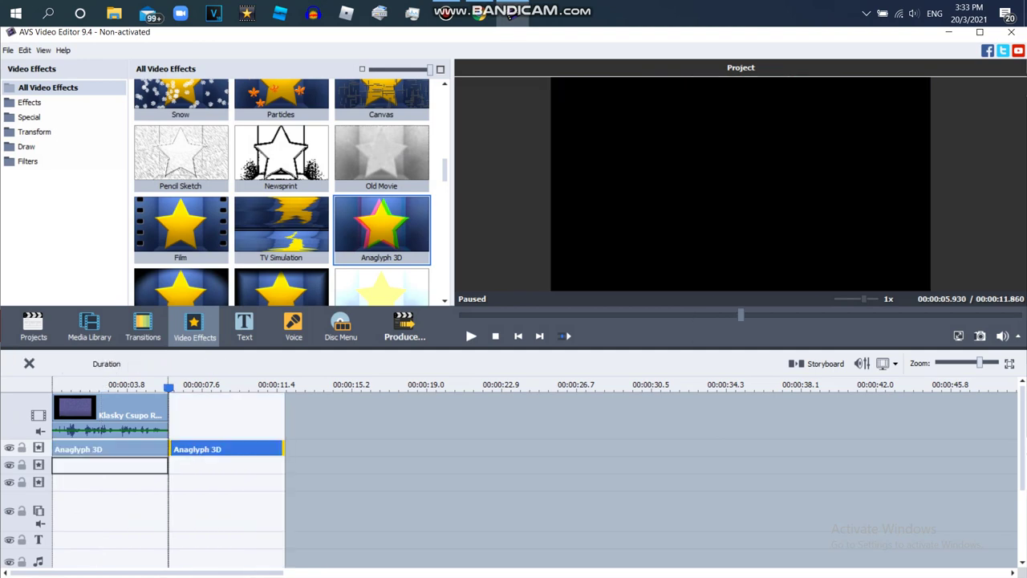
click(568, 315)
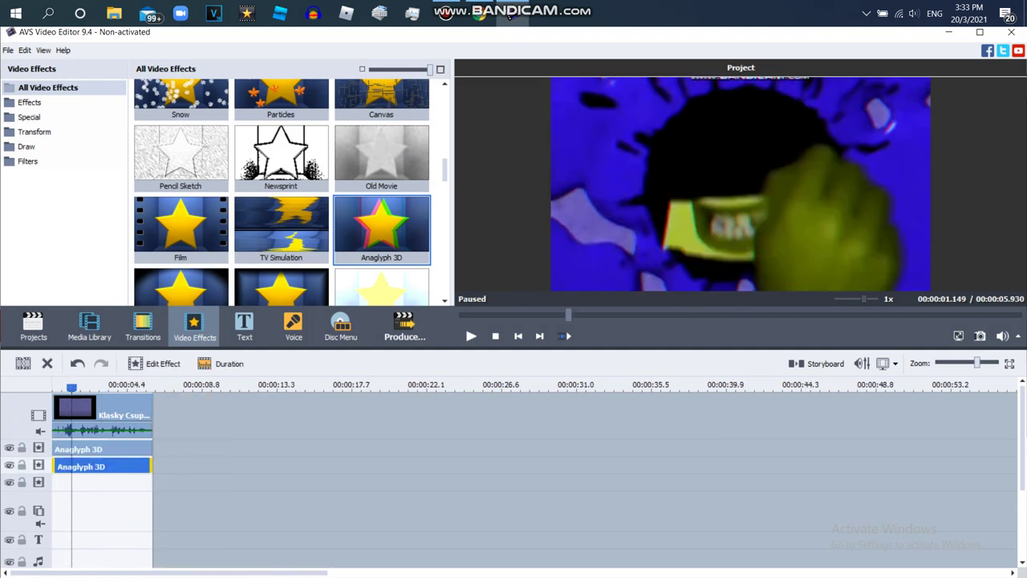
click(628, 315)
right_click(146, 468)
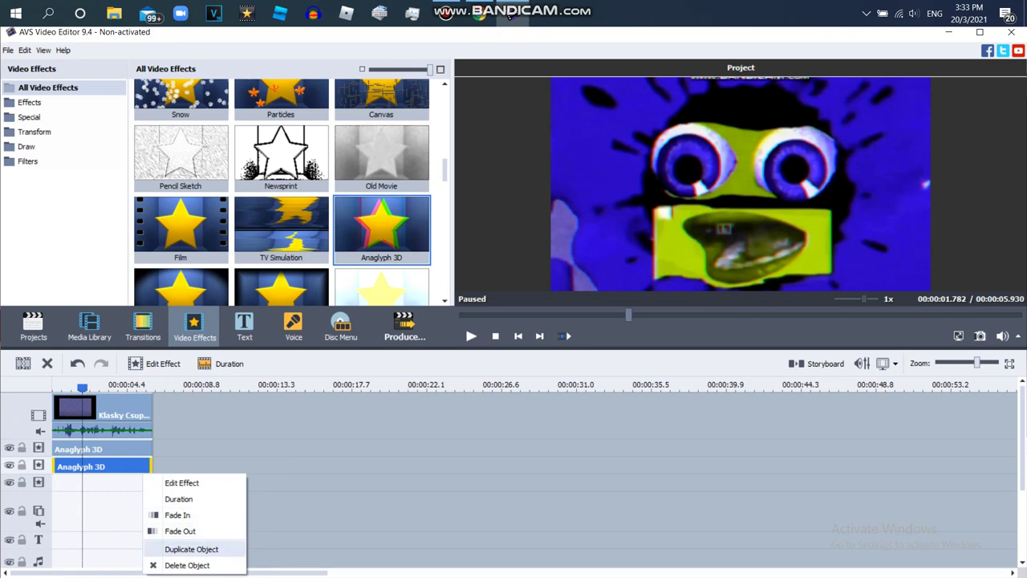
click(183, 548)
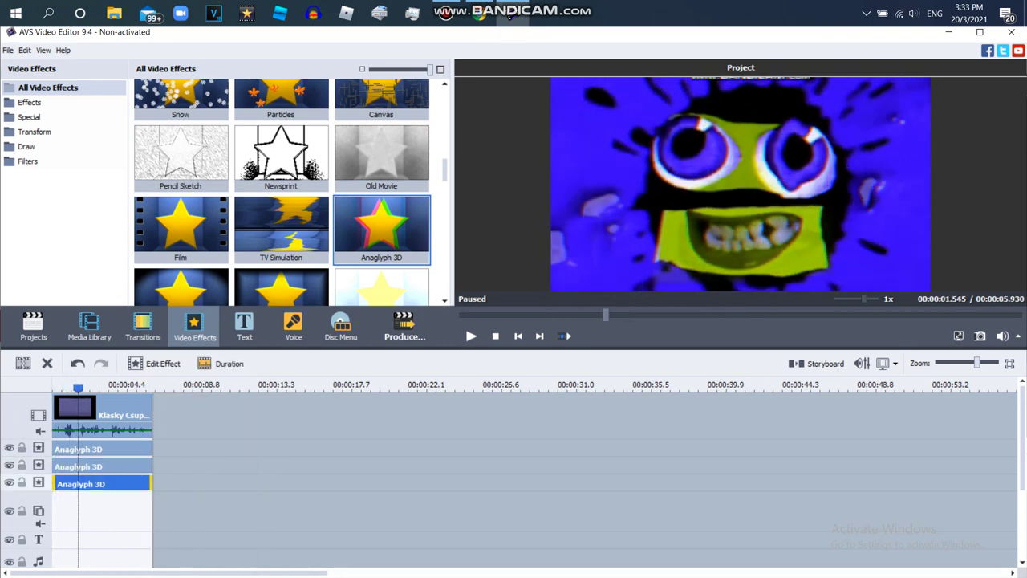
Delete the Anaglyph 3D copy on the middle effect line and remove that emptied line.
right_click(101, 467)
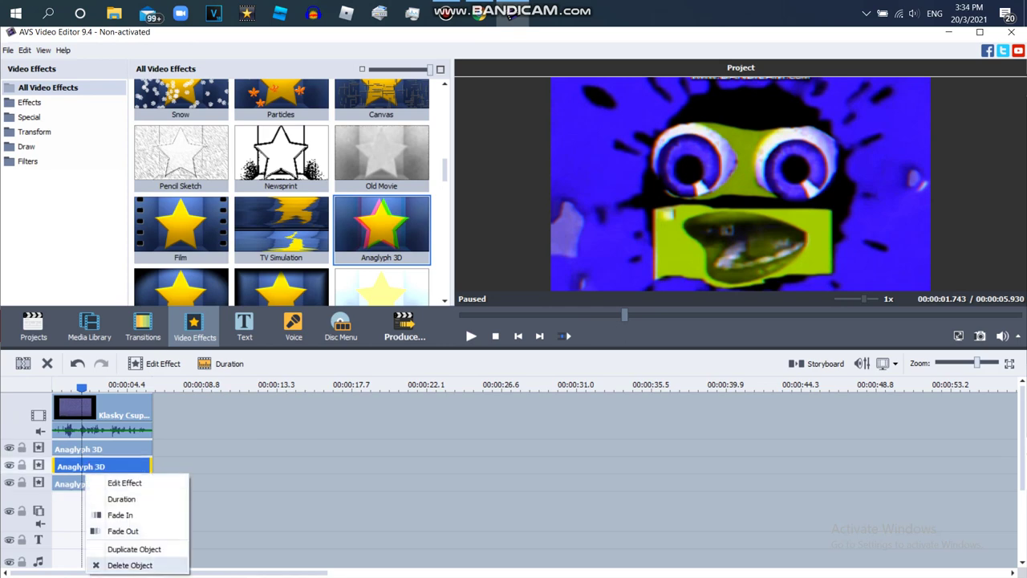
click(145, 564)
right_click(116, 467)
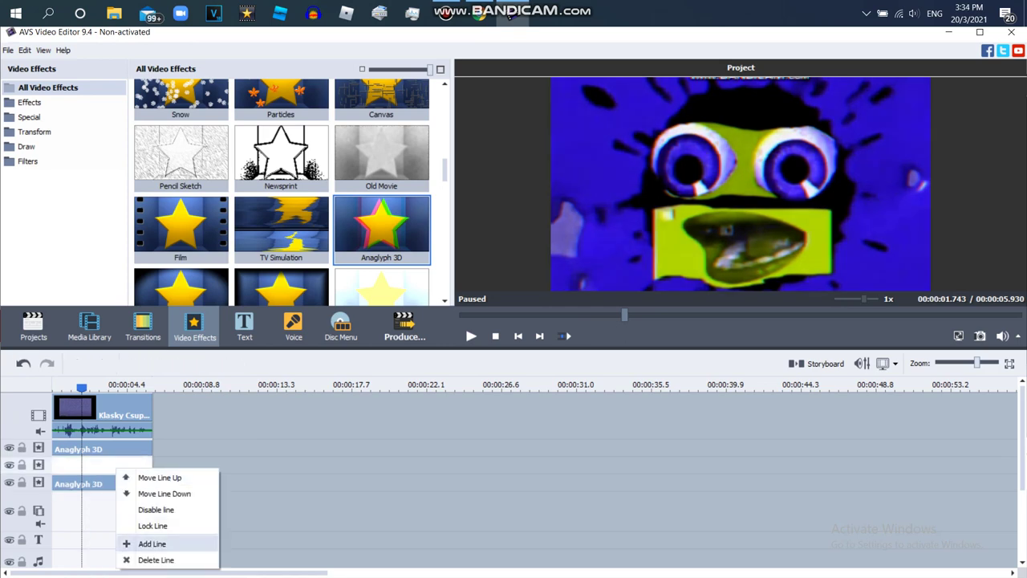
click(161, 560)
Apply a Pitch Shift with a rate of 160 to the audio of the clip on the main track.
click(112, 417)
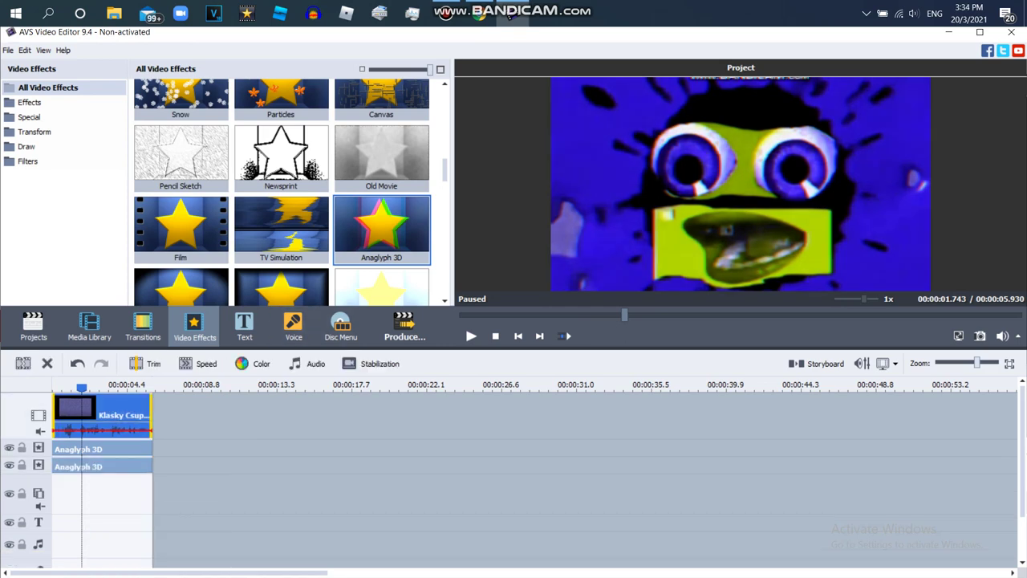
click(305, 363)
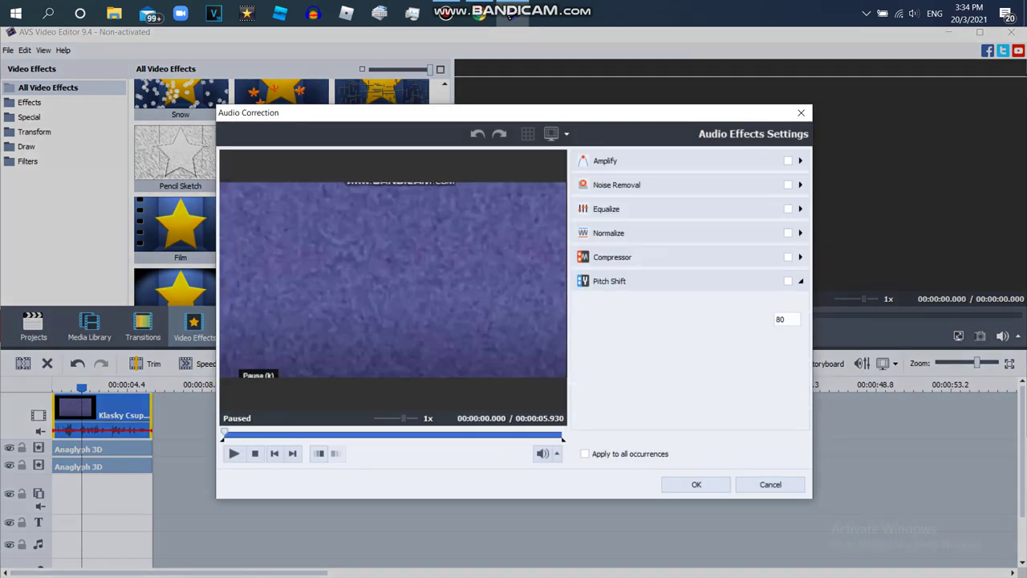
drag(676, 319, 762, 319)
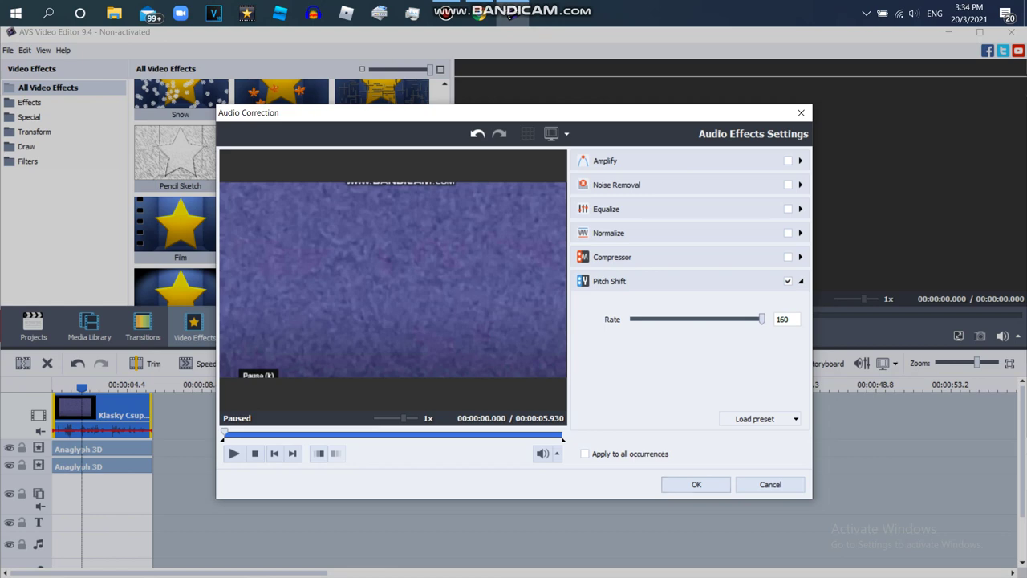
drag(762, 319, 763, 318)
click(696, 483)
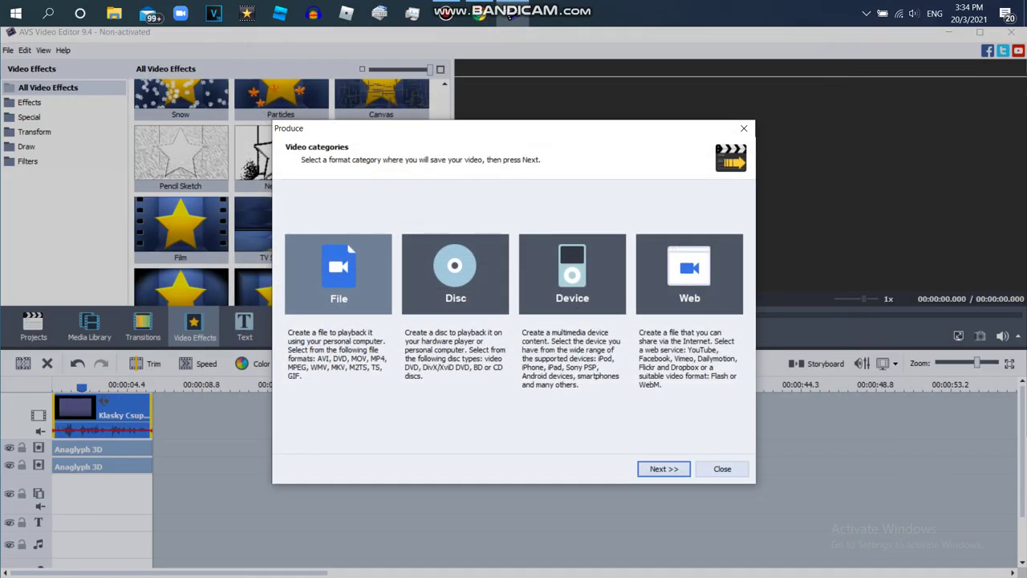
Choose File as the production category, keep the offered format, and open the folder browser for the output location.
click(663, 468)
click(663, 468)
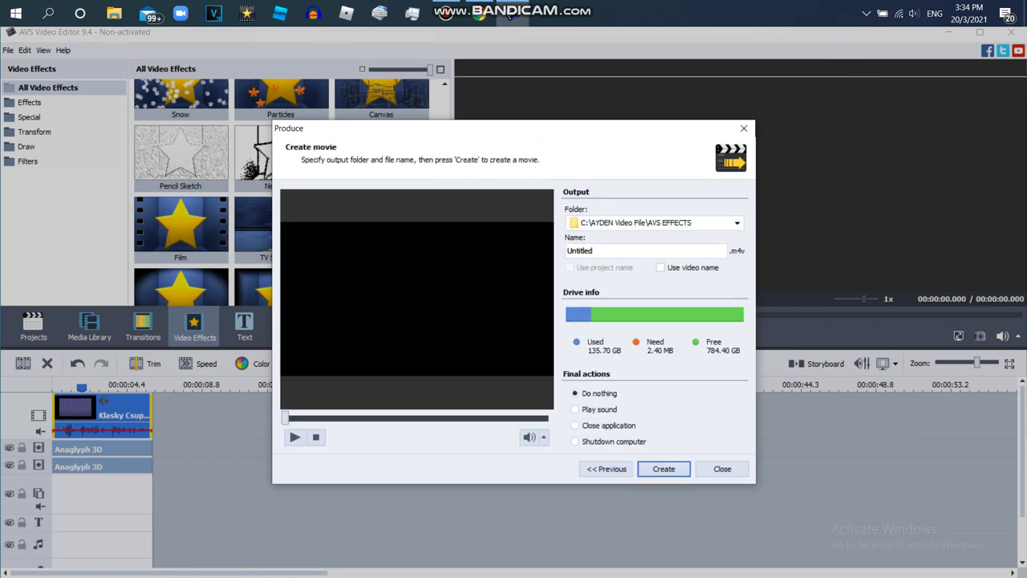
click(674, 223)
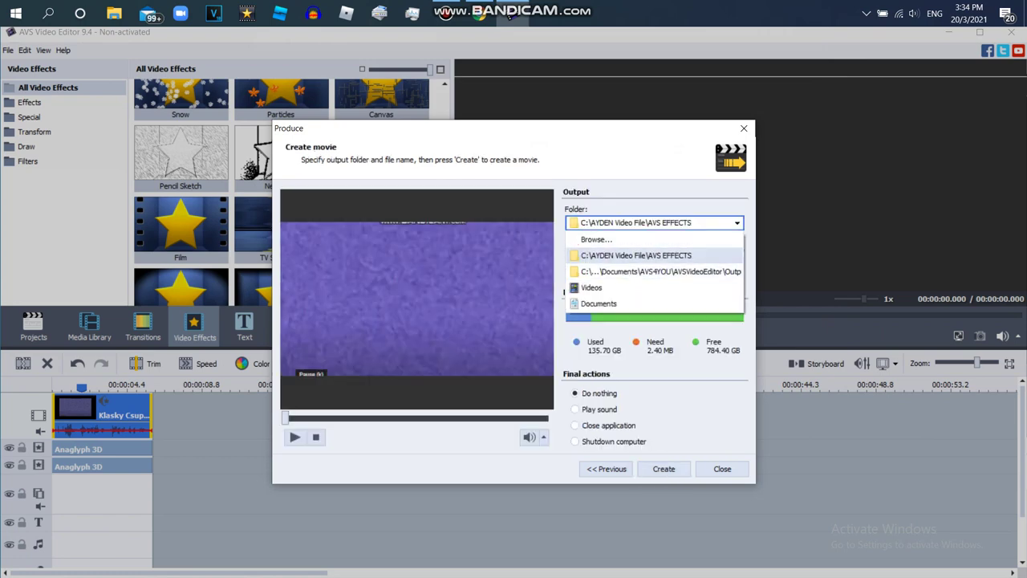
click(659, 255)
key(alt+Down)
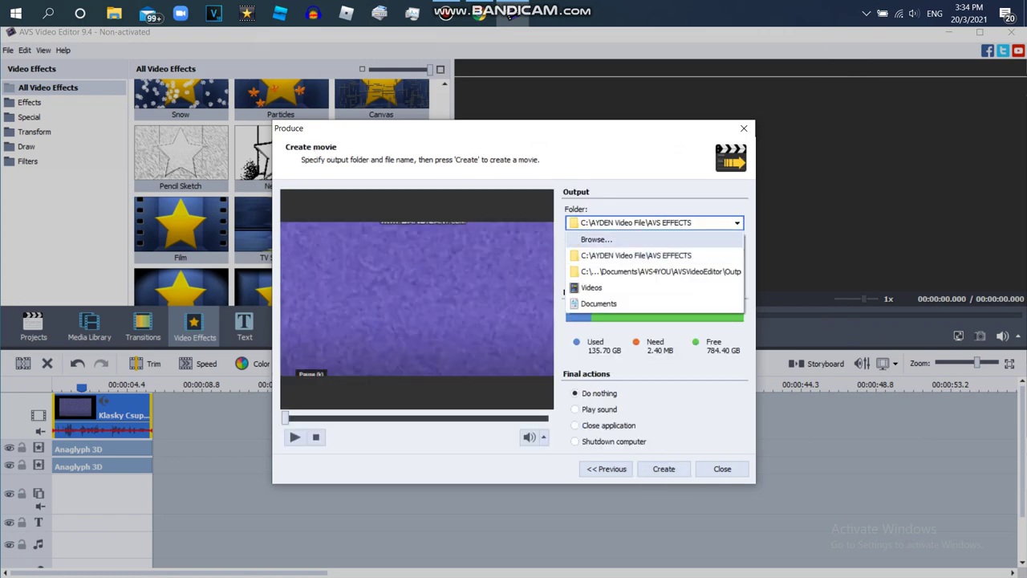
key(Up)
key(Return)
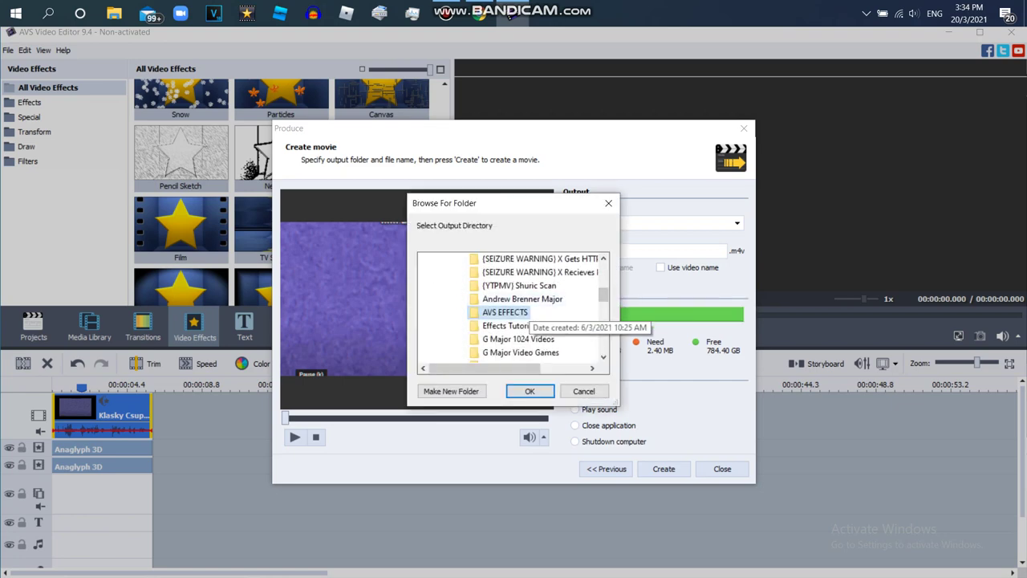
Create a folder named Recycle inside AVS EFFECTS and select it as the output folder.
right_click(506, 312)
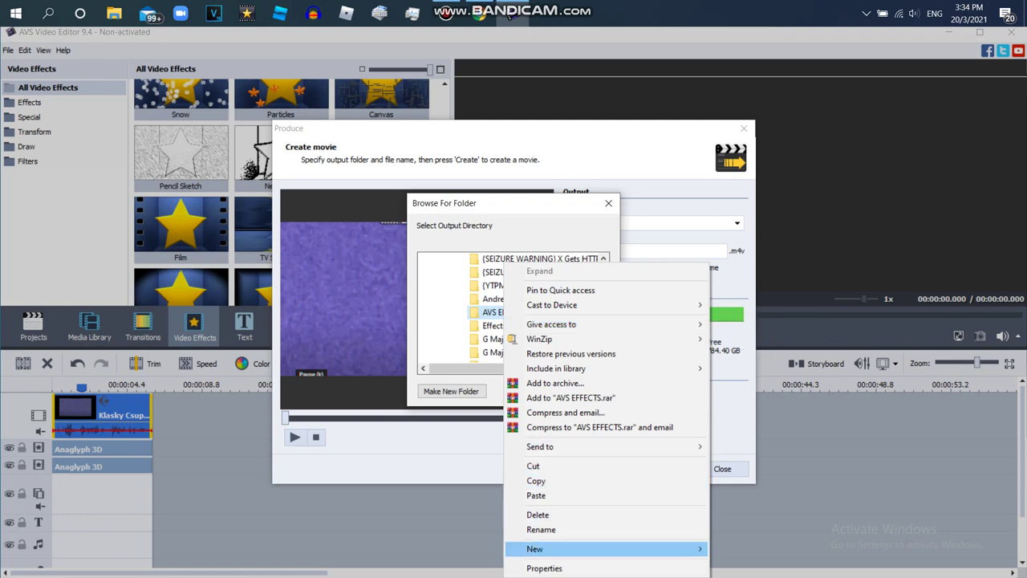
mouse_move(534, 549)
click(738, 550)
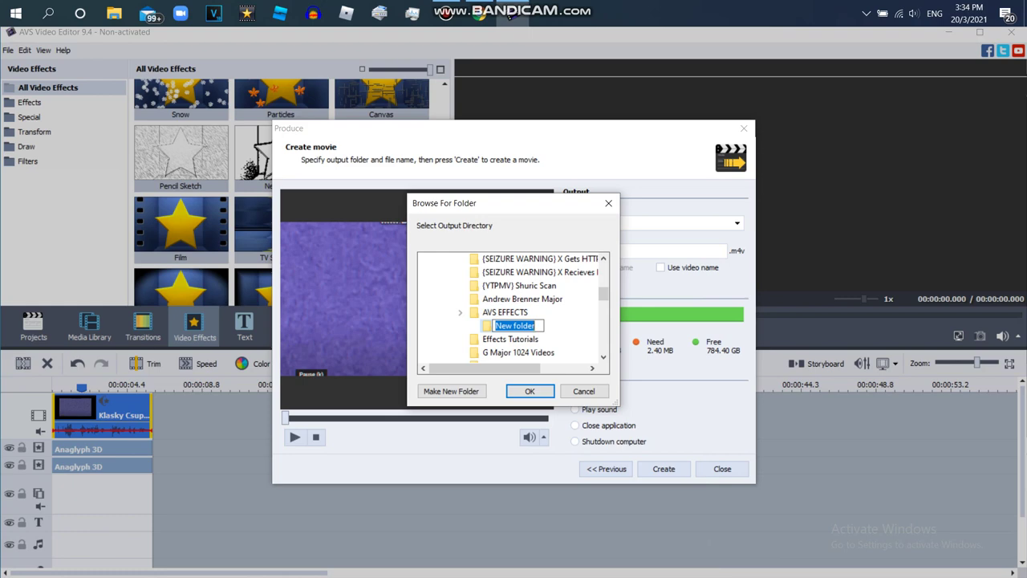
text(Recycle)
key(Return)
click(529, 391)
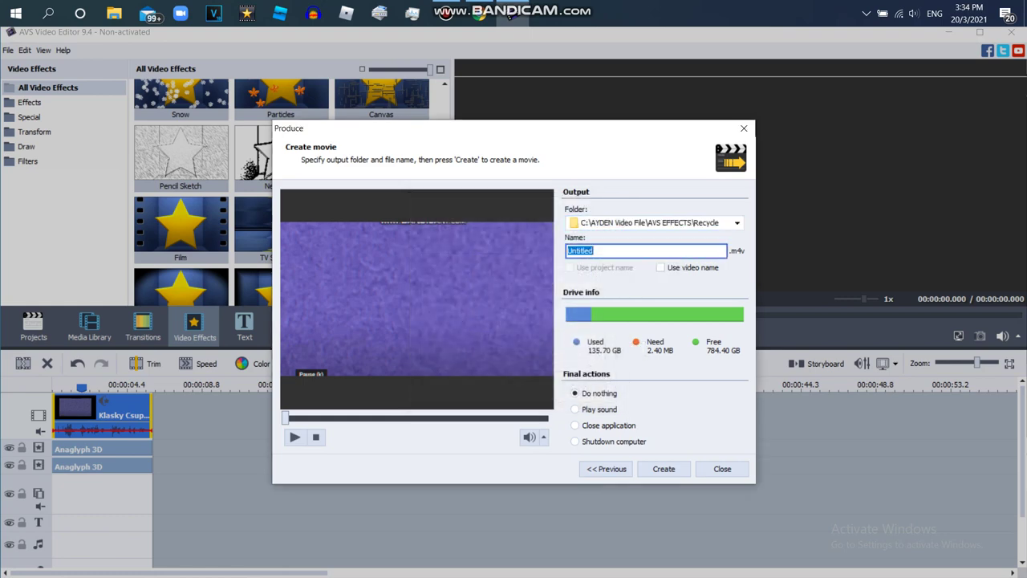
Produce the movie under the name Untitled in the Recycle folder and dismiss the finished export.
click(641, 251)
click(664, 468)
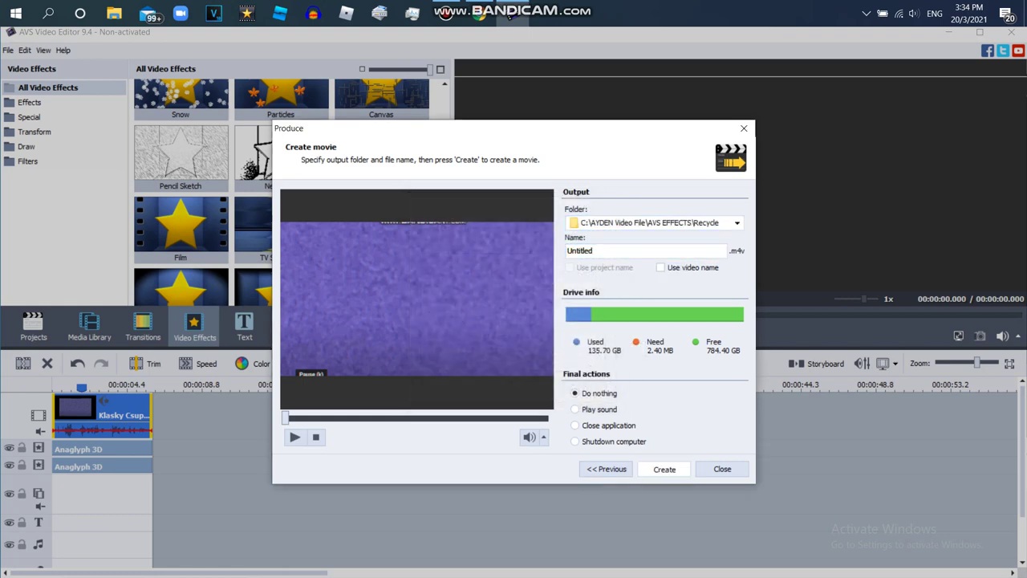
key(Return)
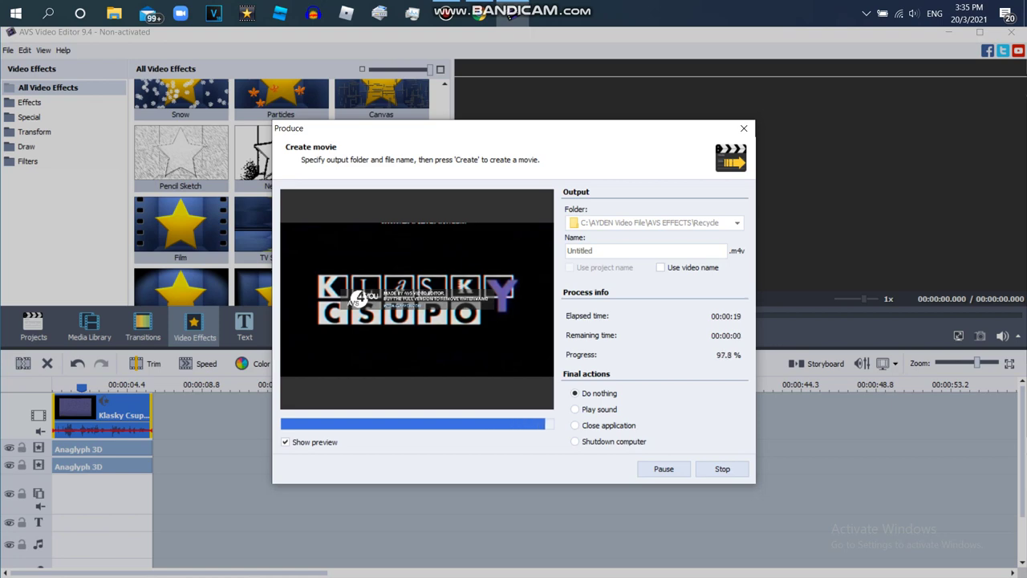
click(543, 334)
Delete both Anaglyph 3D effects and the Klasky Csupo clip from the timeline.
right_click(97, 450)
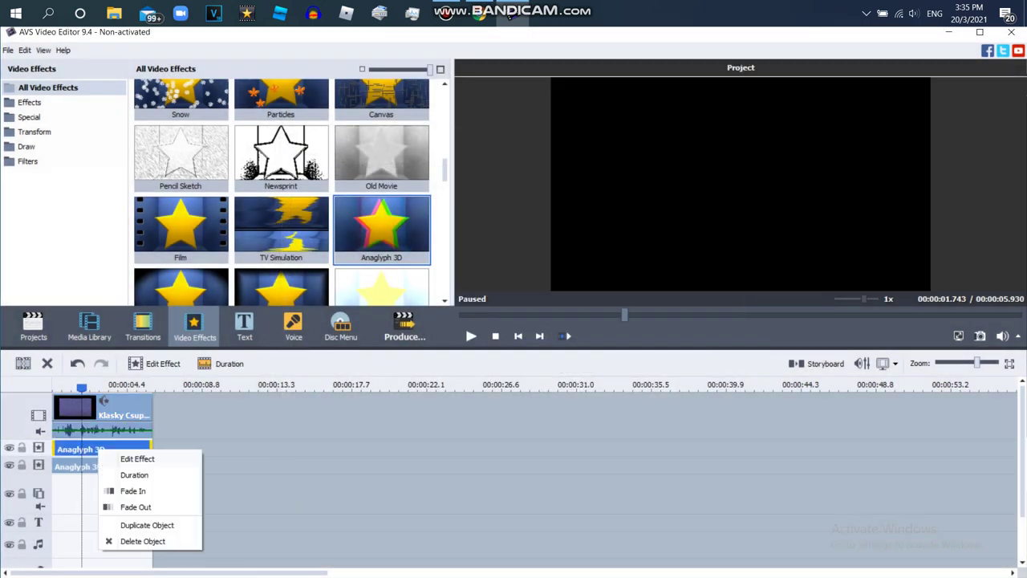
click(143, 540)
right_click(116, 466)
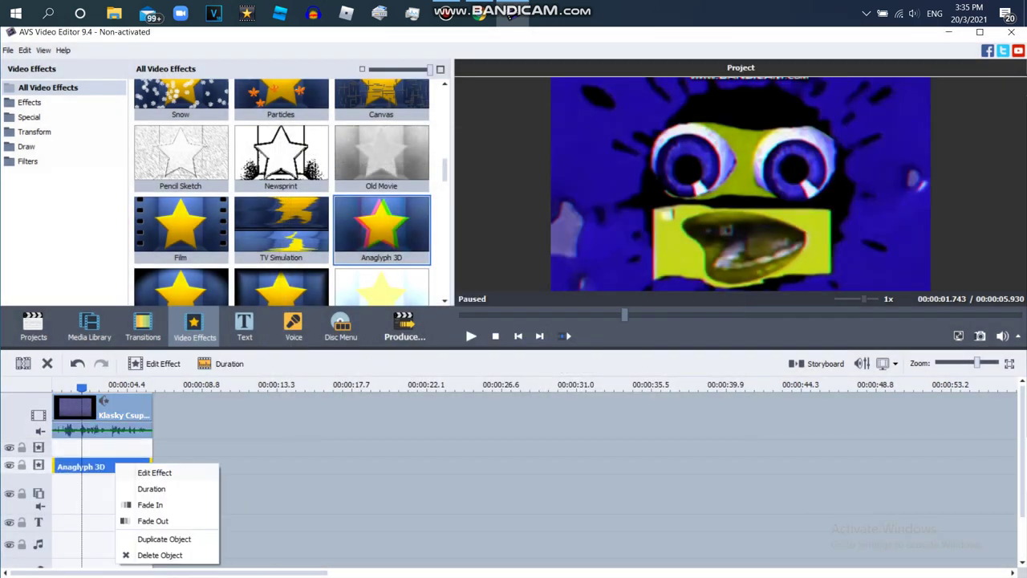
click(159, 554)
right_click(135, 430)
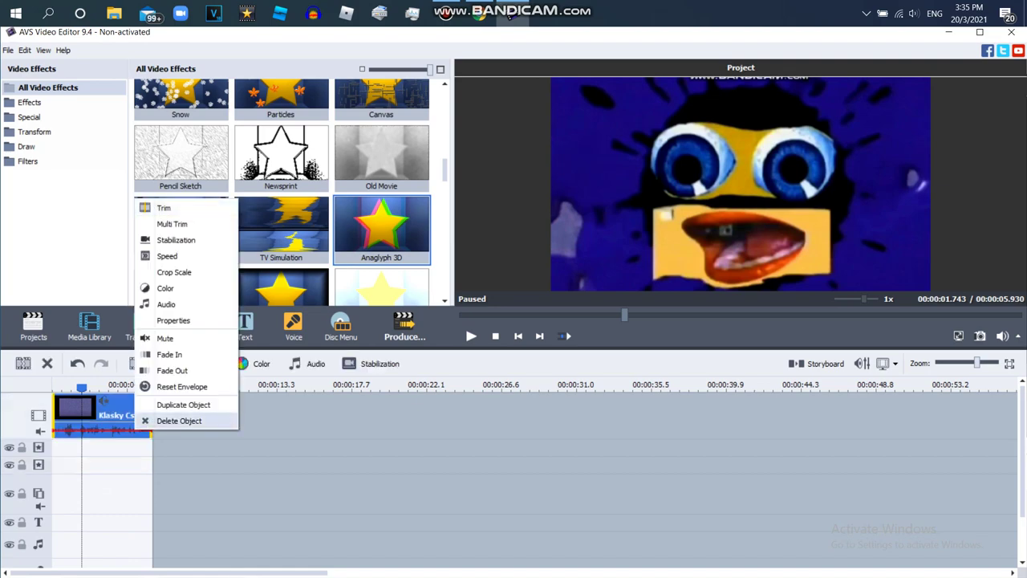
click(179, 421)
Import the produced Untitled video into the current project and place it at the start of the main video track.
click(89, 326)
click(63, 96)
scroll(598, 305, up, 2)
double_click(433, 216)
double_click(429, 192)
double_click(429, 192)
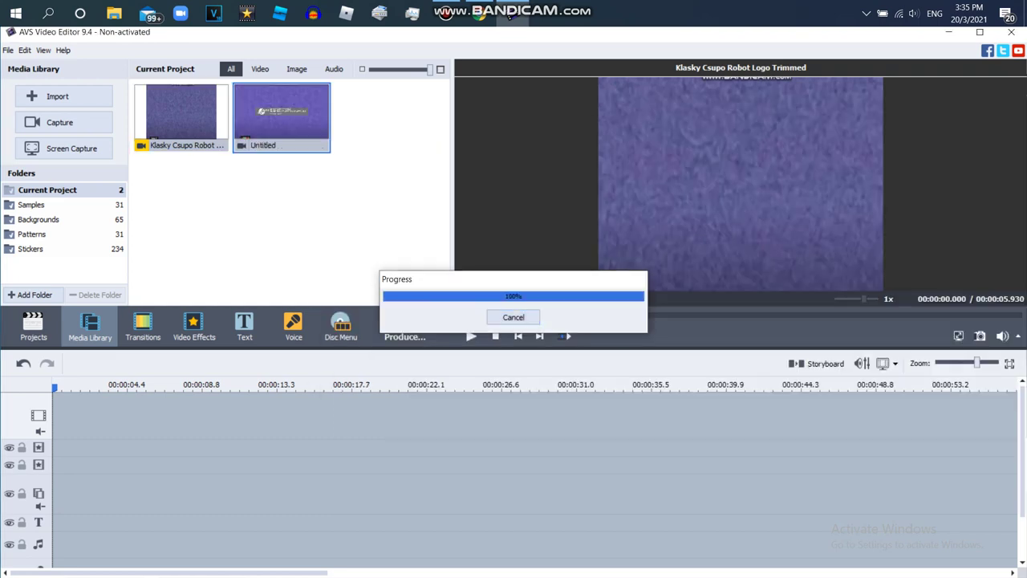
drag(281, 116, 96, 418)
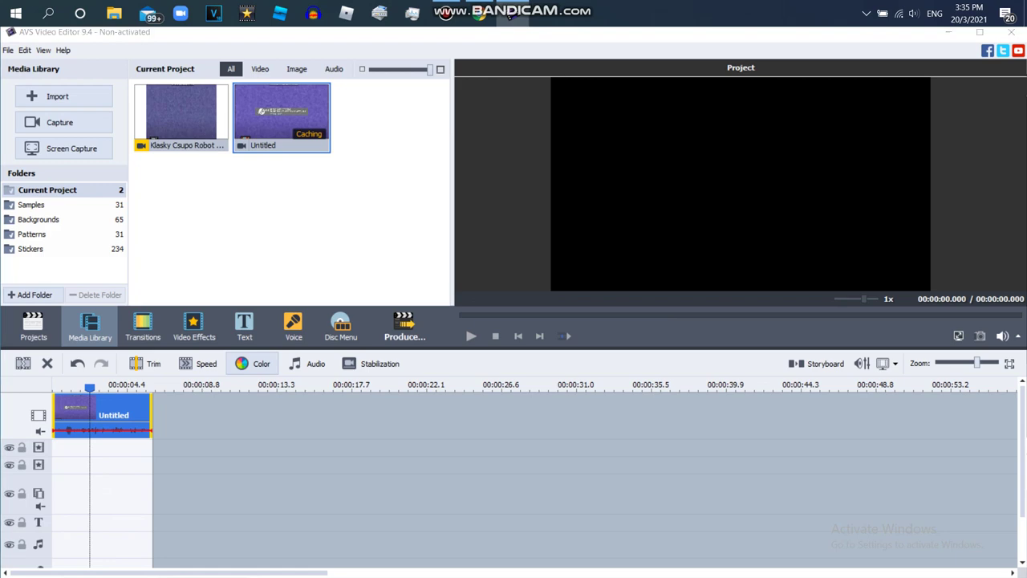
Open the color correction of the Untitled clip and set its saturation to -50.
click(252, 364)
click(765, 340)
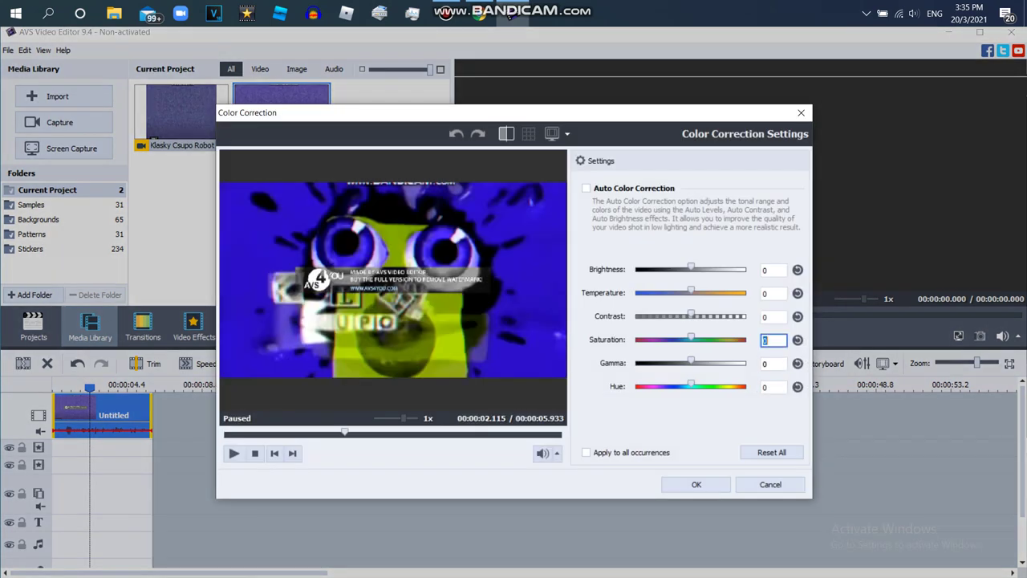
text(-50)
key(Tab)
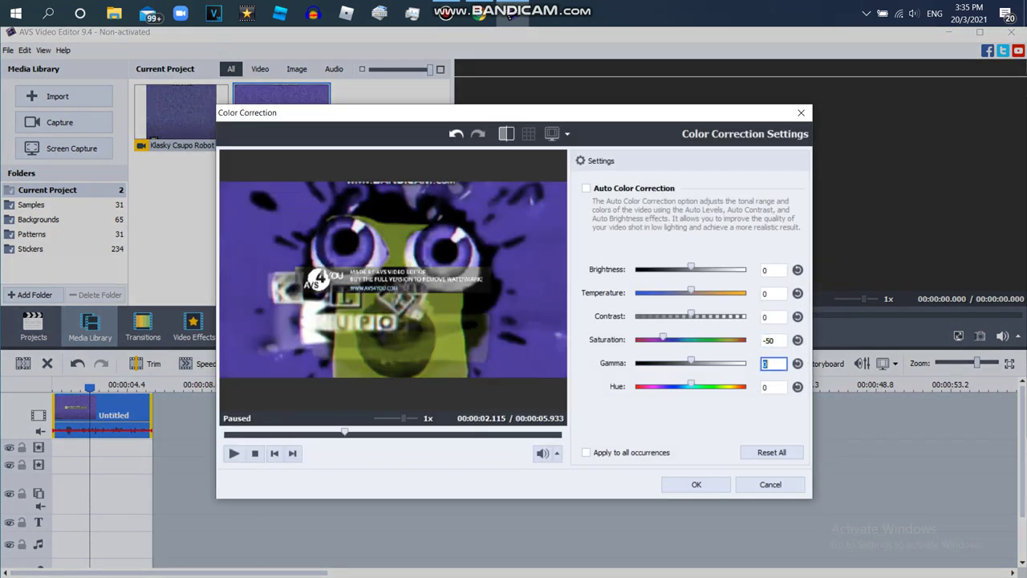
Try saturation values of 0 and -10 on the clip.
click(768, 340)
text(0)
key(Tab)
click(769, 340)
text(-10)
key(Tab)
Set the clip's saturation to -25.
click(768, 340)
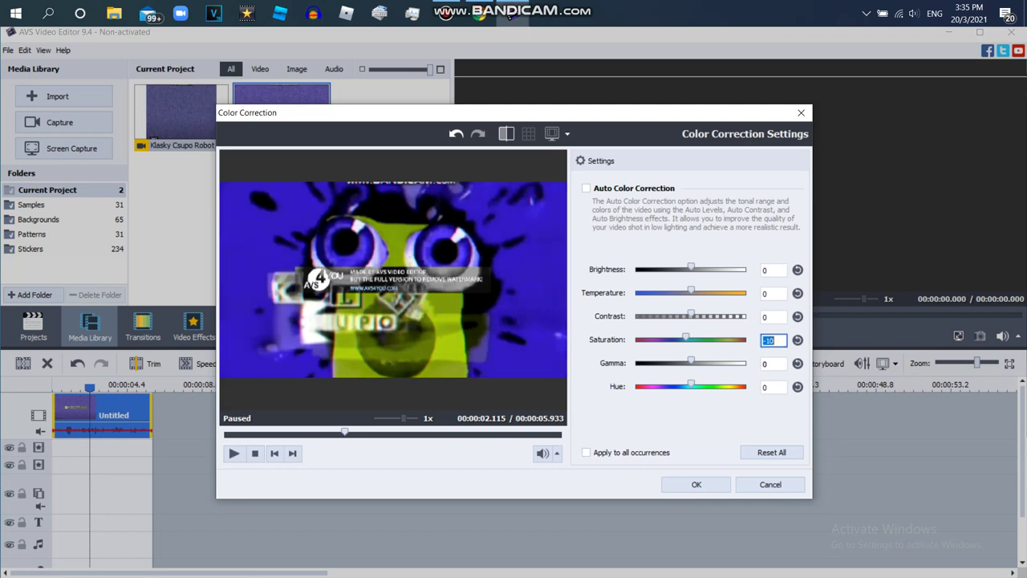
text(-2)
key(Tab)
text(5)
key(Tab)
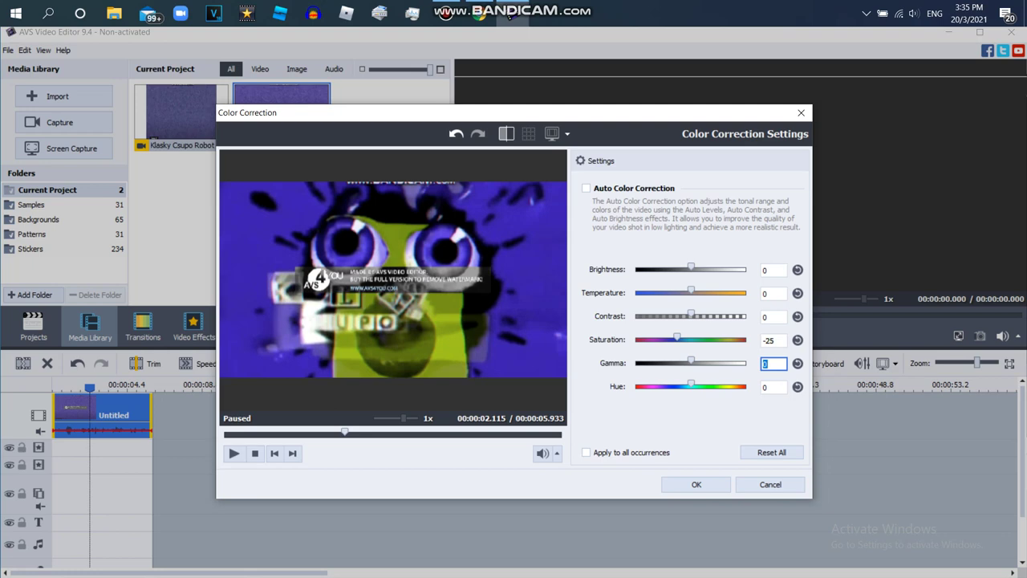
Try different hue shifts between about -7 and 2 on the clip.
mouse_move(691, 384)
mouse_down()
mouse_move(699, 384)
mouse_move(649, 386)
mouse_move(690, 386)
mouse_up()
drag(695, 386, 686, 386)
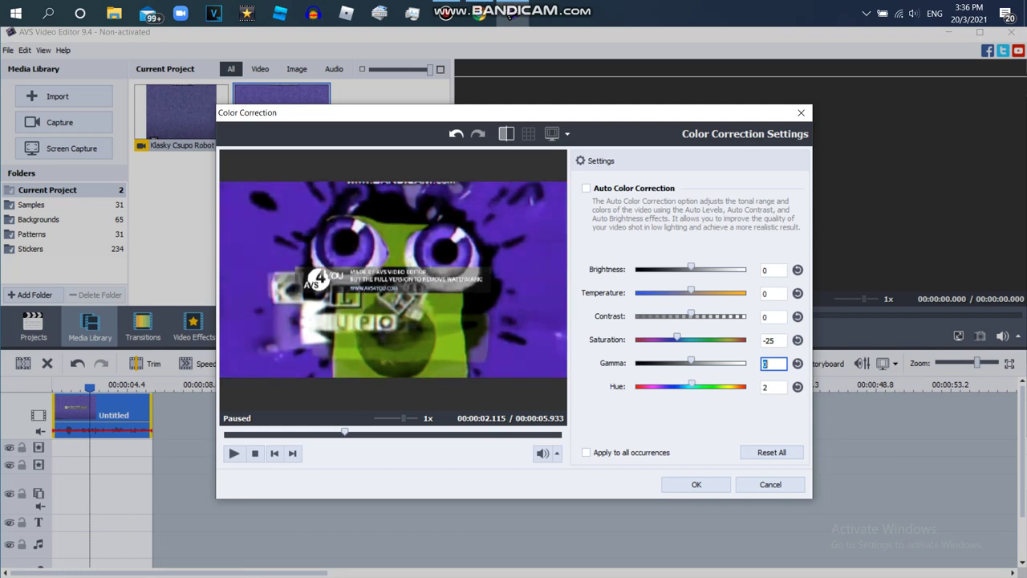
drag(690, 384, 689, 384)
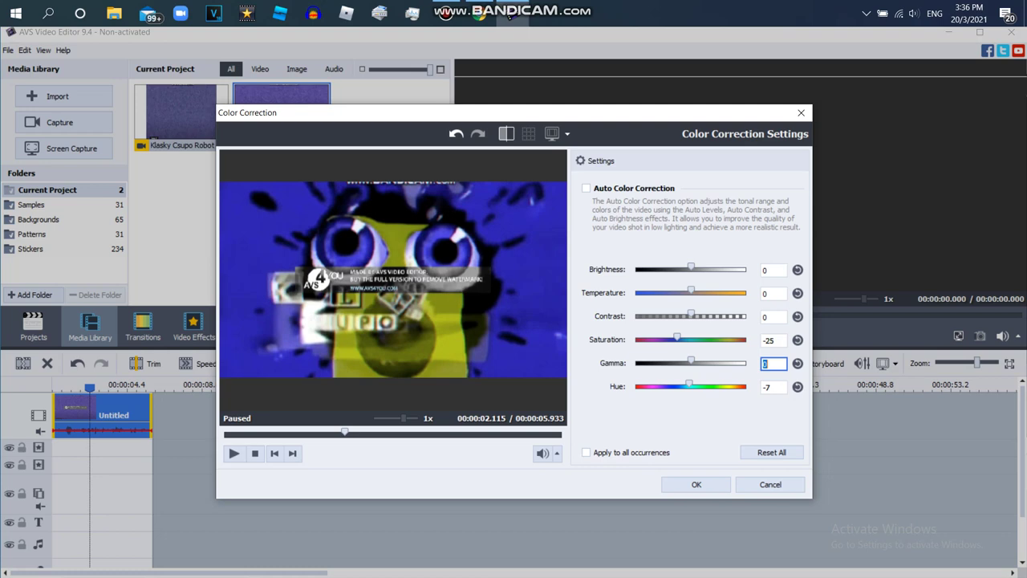
drag(693, 384, 693, 384)
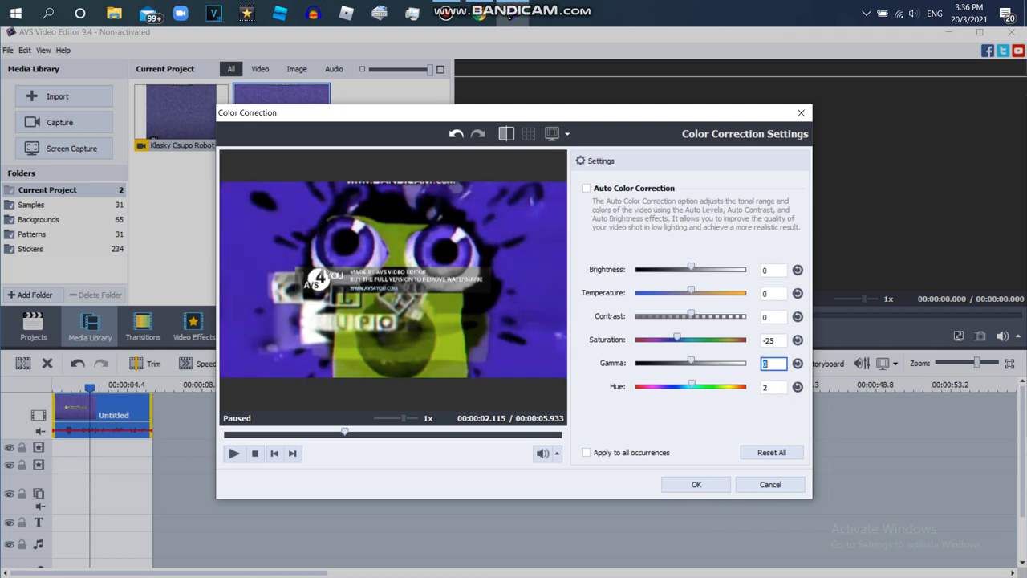
Set the clip's hue to 9 and apply the color correction.
click(772, 386)
text(5)
click(773, 364)
click(773, 387)
text(9)
click(774, 364)
click(696, 485)
Switch to YouTube Studio in Chrome and add the on-screen text note "I'm Checkign Copright" above the video list.
click(479, 13)
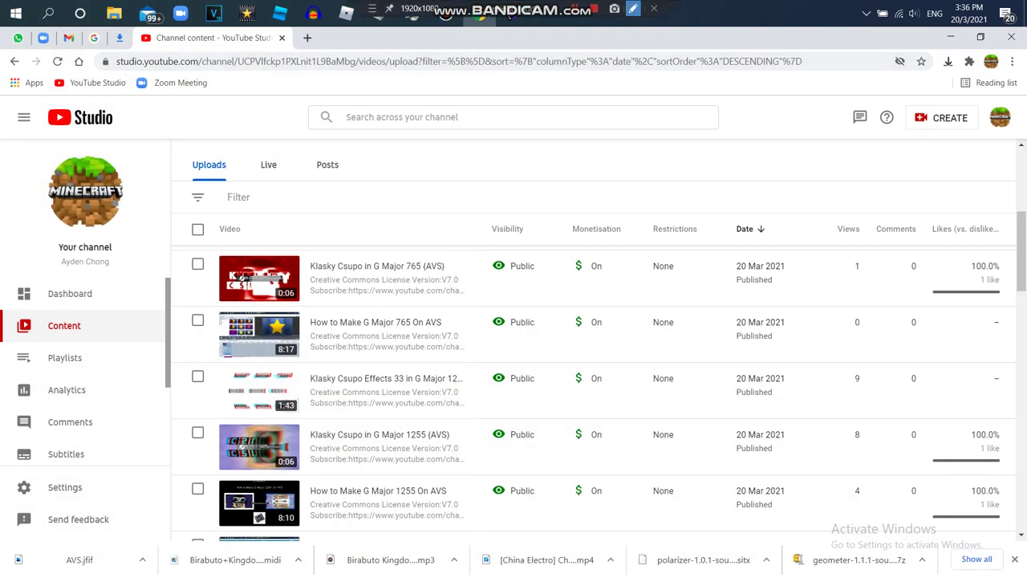
key(ctrl+alt+d)
click(351, 212)
text(I'm)
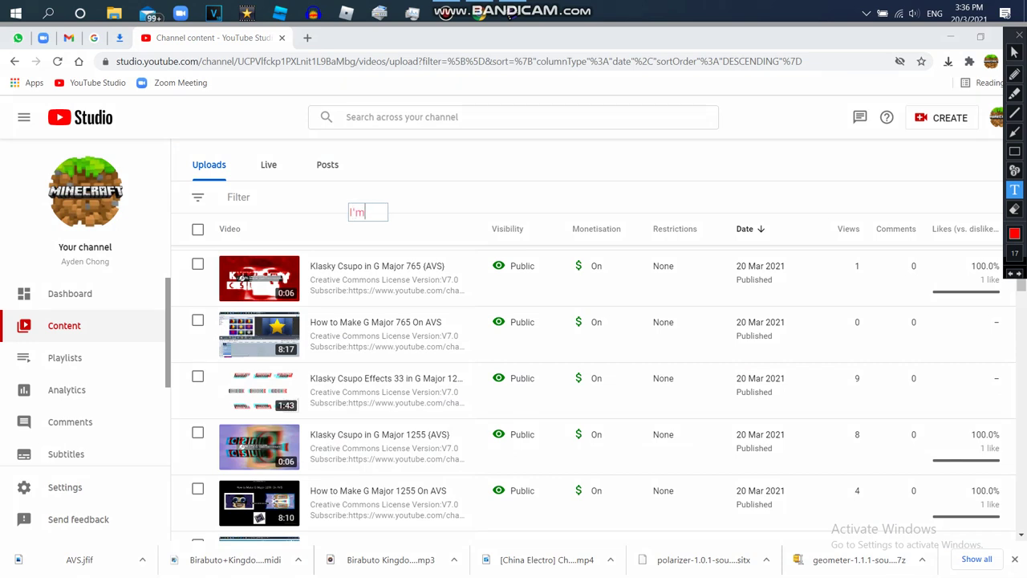
text( Checkign C)
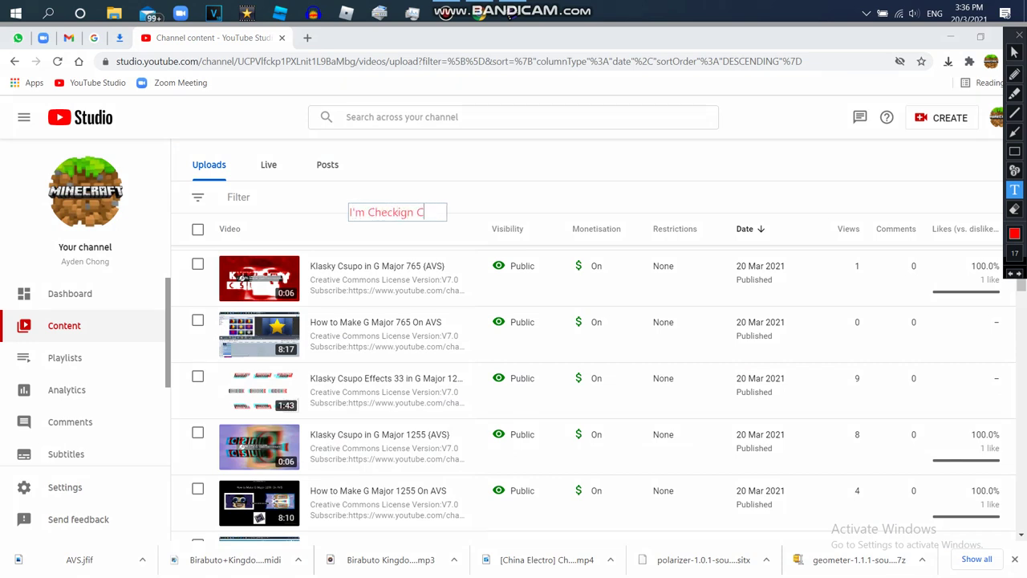
text(opryight)
key(Return)
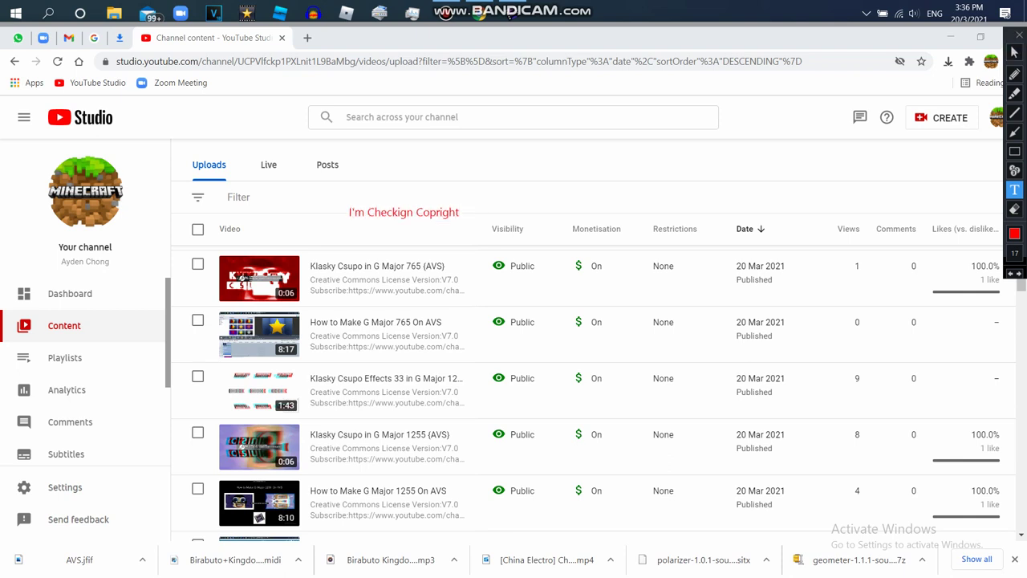
Add a corrected on-screen note reading "I'm Checking Copyright" beside the misspelled one.
click(515, 213)
text(I'm Checkign Copyright)
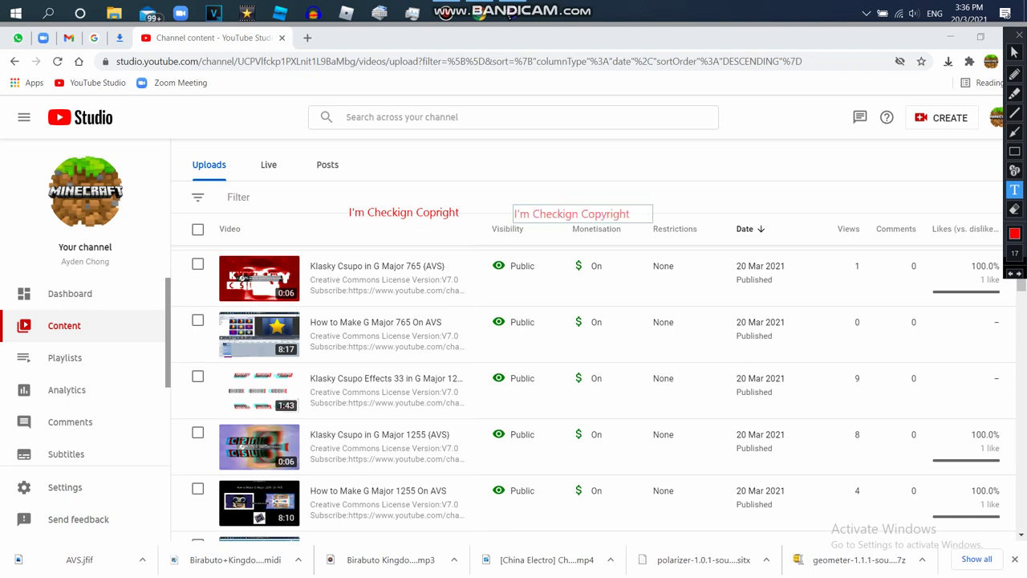
key(BackSpace)
key(BackSpace)
key(BackSpace)
key(BackSpace)
key(BackSpace)
key(BackSpace)
key(BackSpace)
key(BackSpace)
key(BackSpace)
text(I'm Checking Copyrigh)
key(Escape)
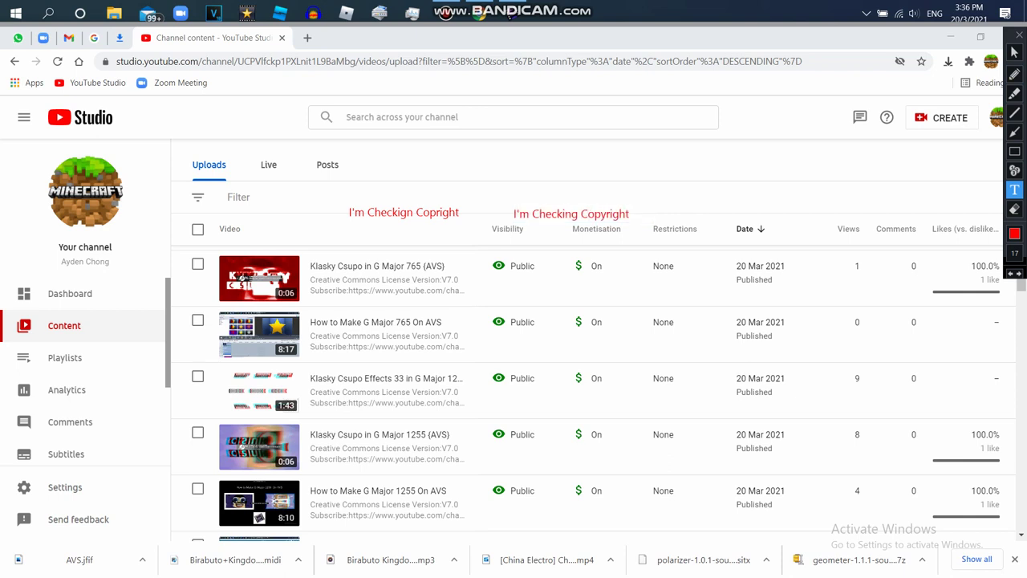
Strike through the misspelled note with a straight line and close the drawing tools.
click(1015, 113)
drag(348, 212, 466, 214)
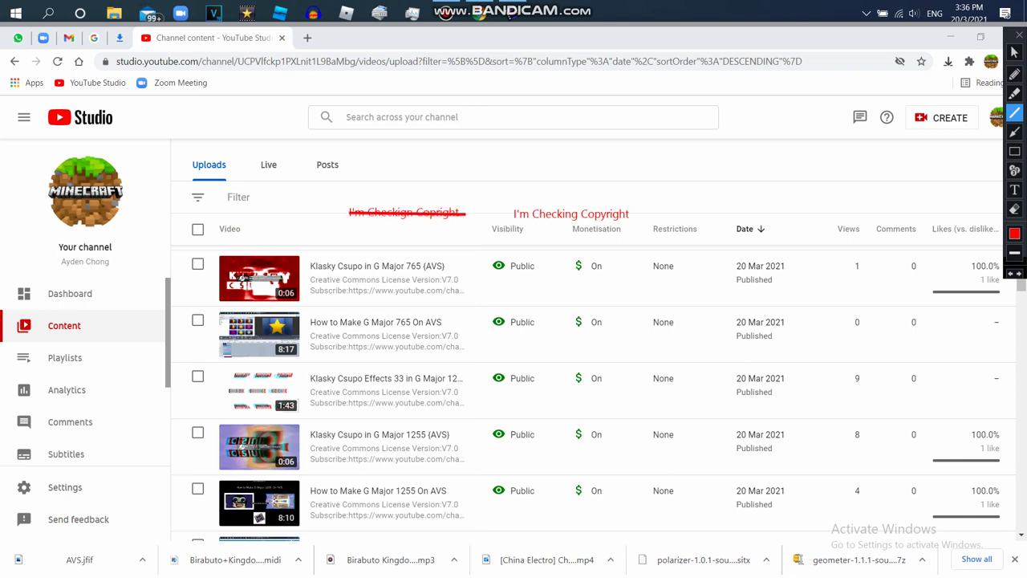
click(1014, 190)
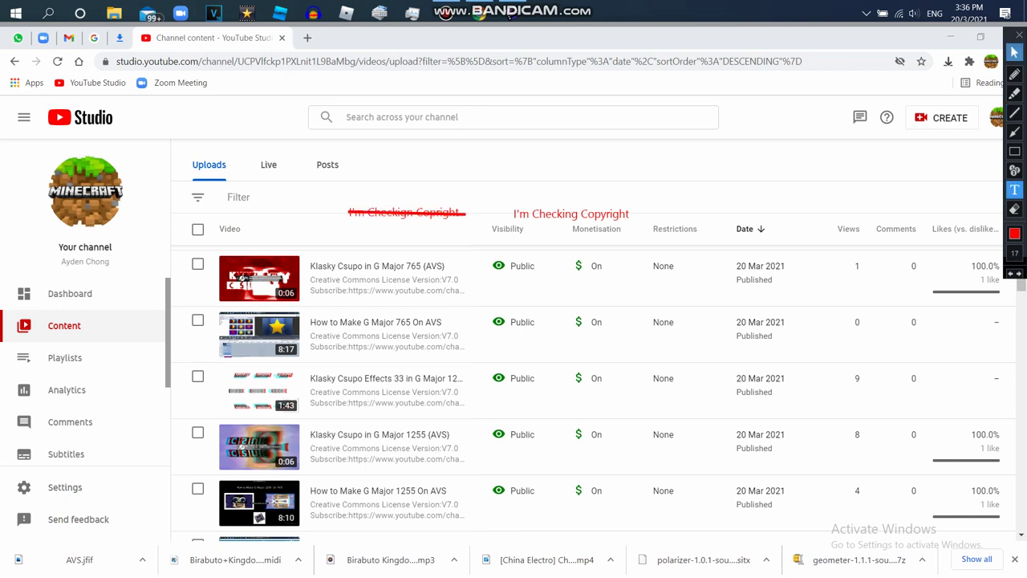
click(1019, 35)
Search the channel's videos for "from 1".
click(514, 117)
text(from)
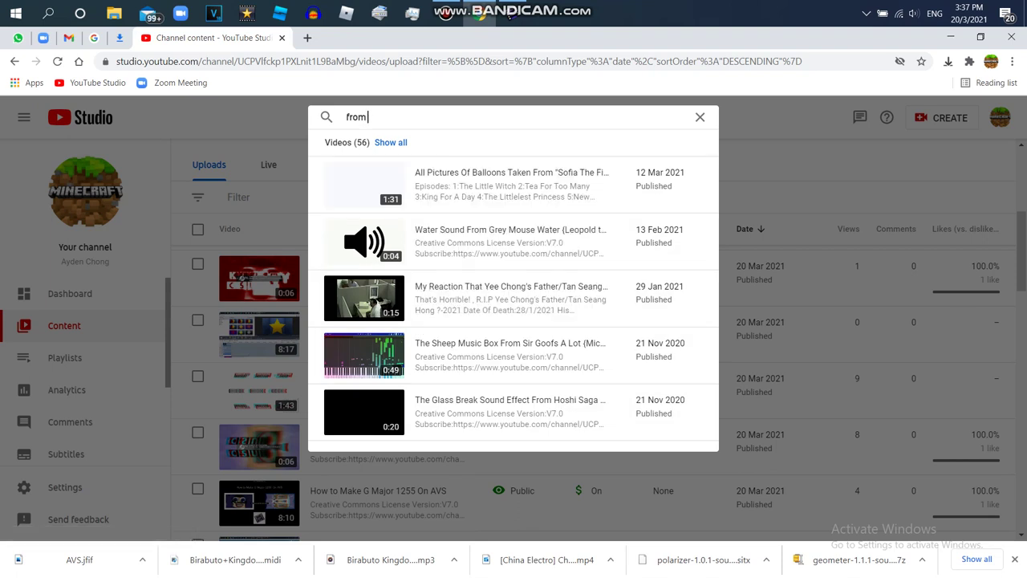
text(13)
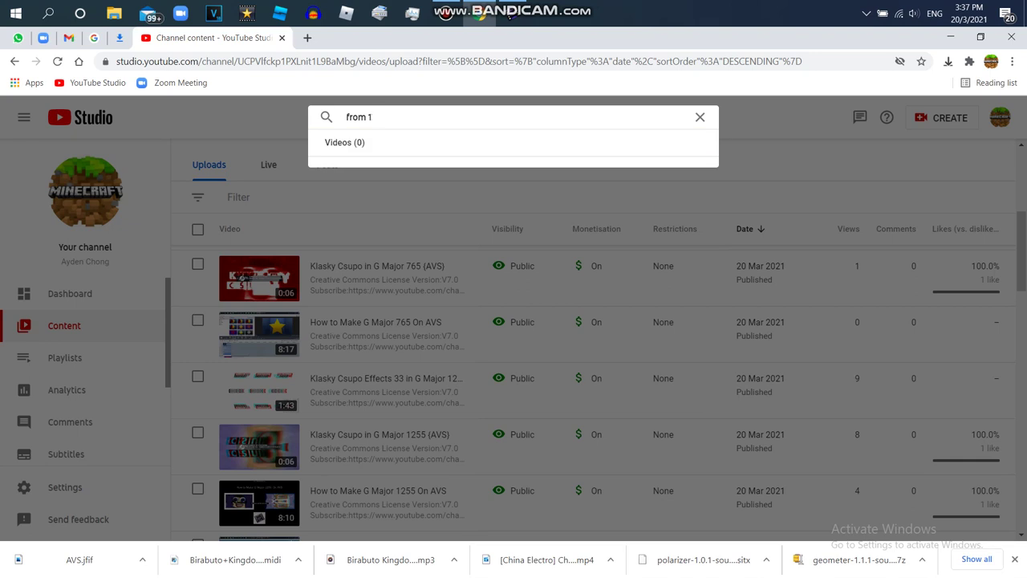
key(BackSpace)
key(BackSpace)
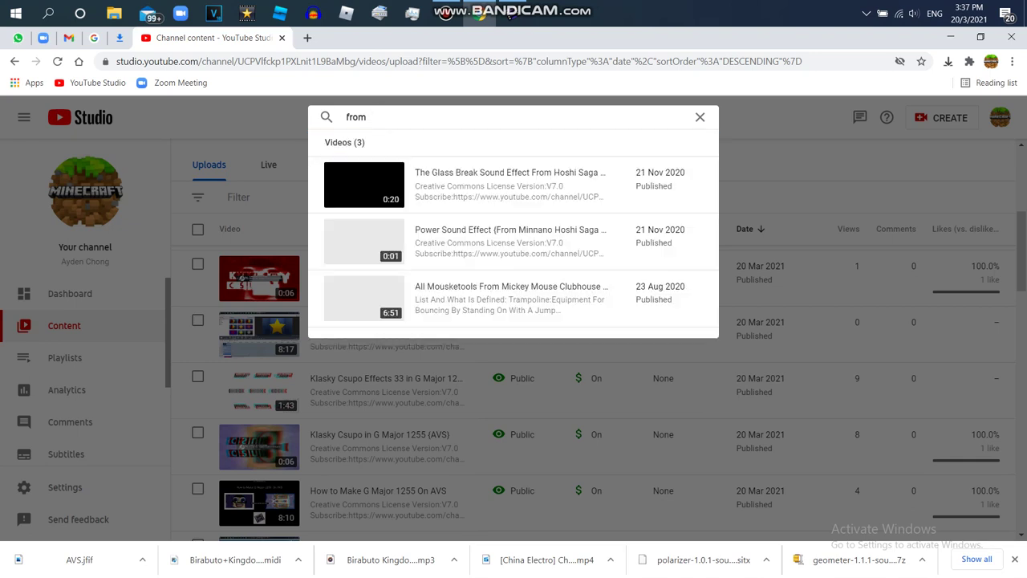
Search the channel for "bc" and examine the details page of the "From 20 Billion B.C To 2020 A.D! [OFFICIAL VIDEO]" video.
key(BackSpace)
key(BackSpace)
key(BackSpace)
key(BackSpace)
text(bc)
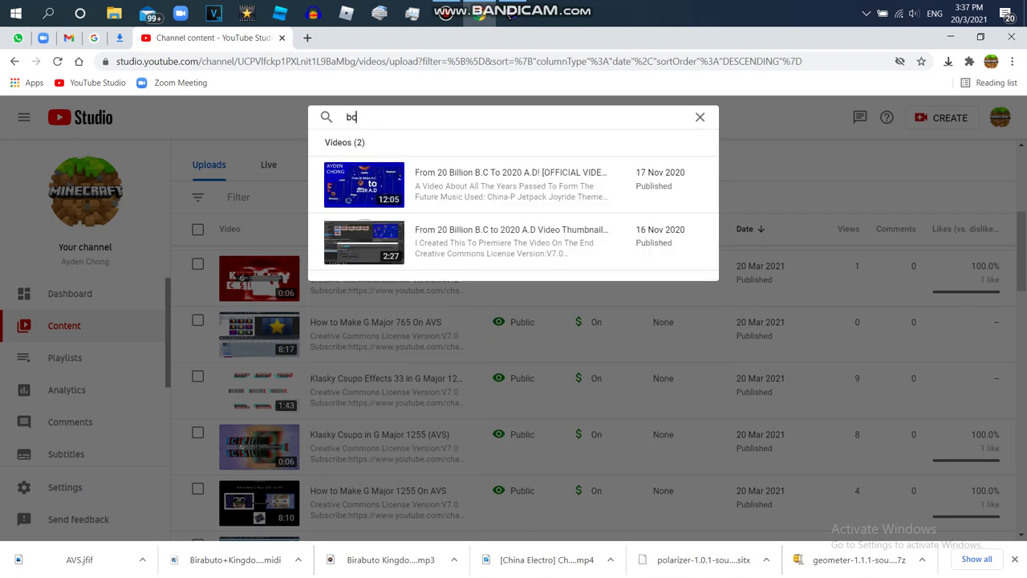
mouse_move(365, 184)
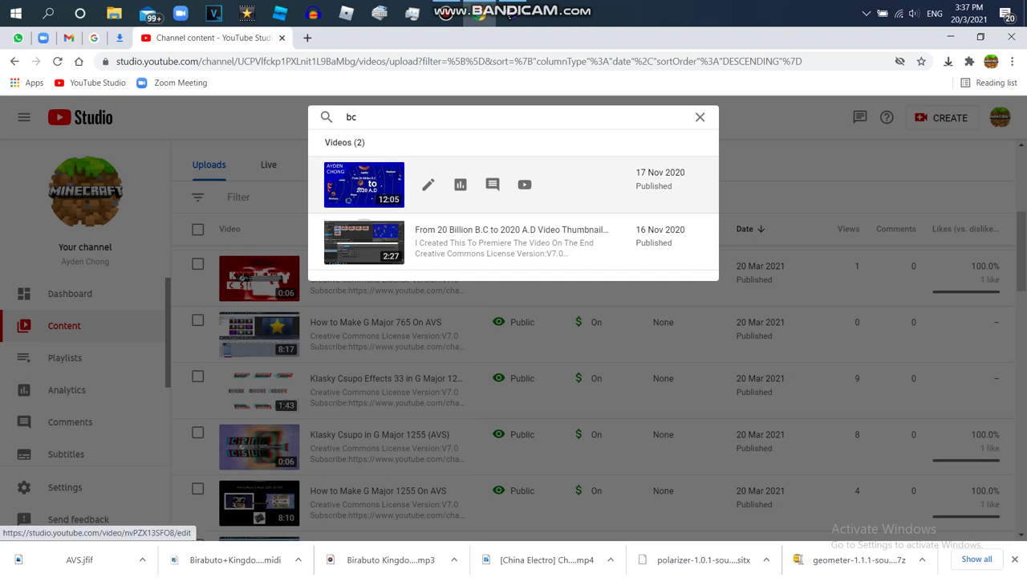
click(578, 185)
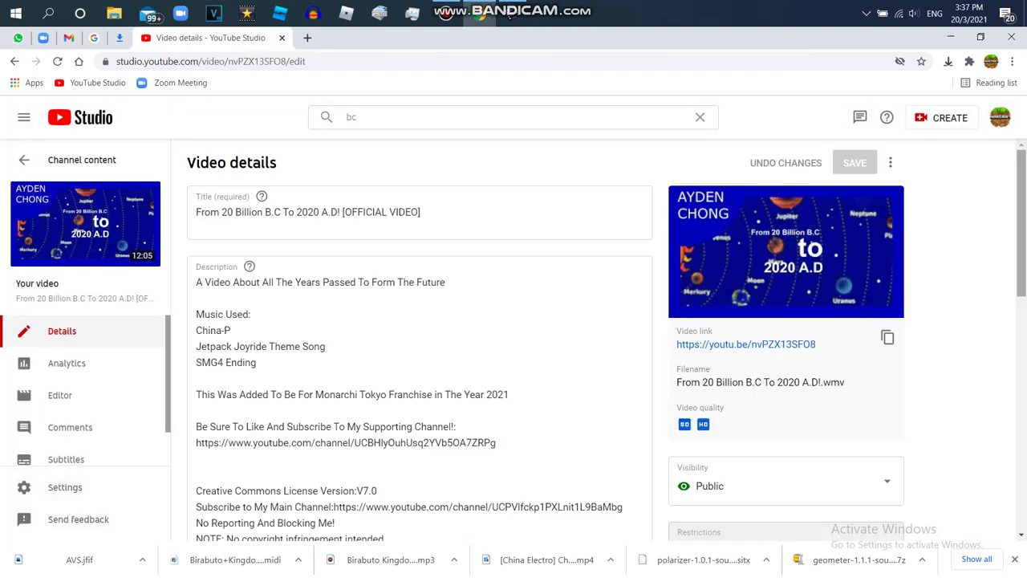
scroll(514, 361, down, 10)
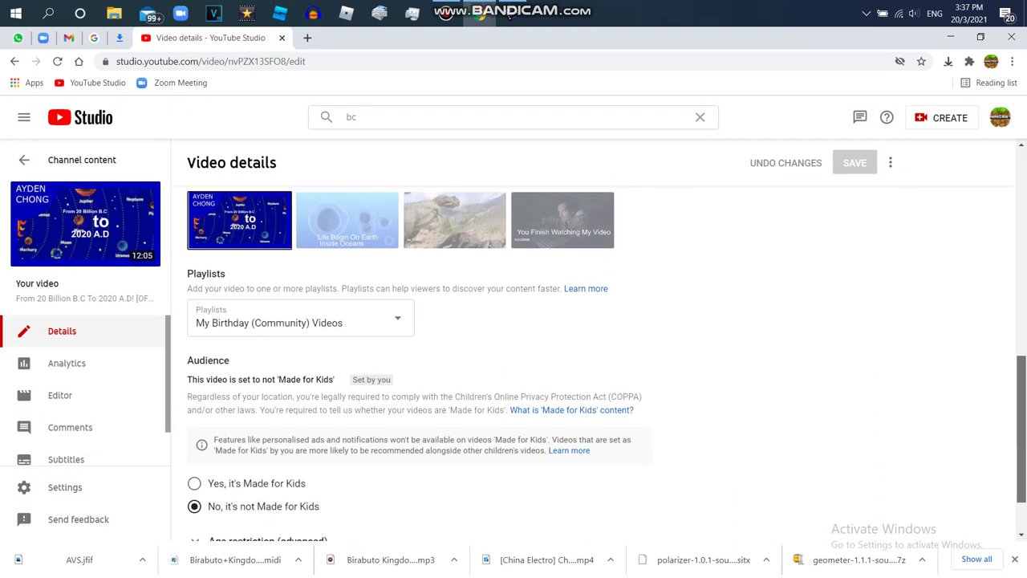
scroll(562, 361, down, 1)
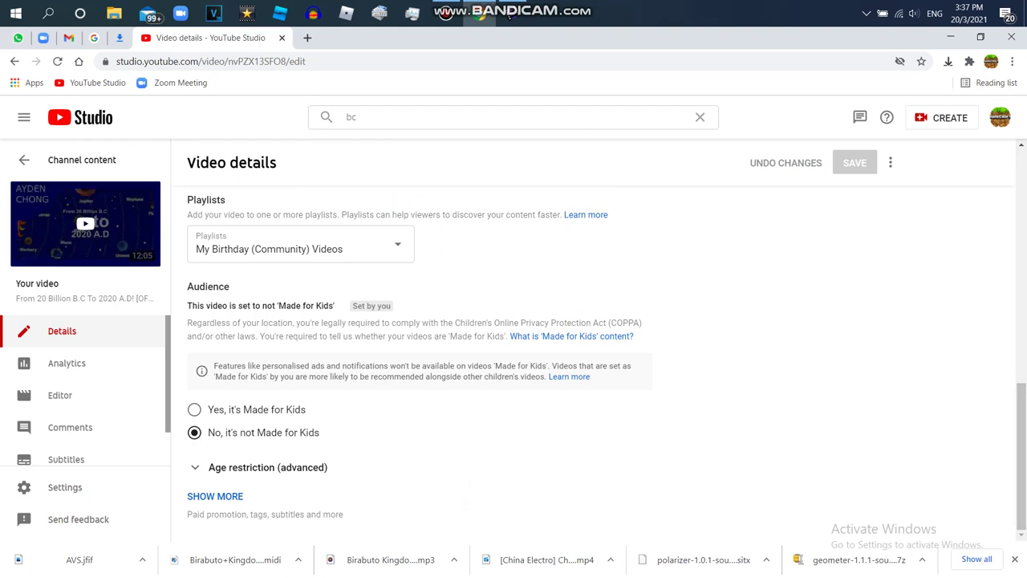
Clear the channel search and check the channel dashboard and content list.
click(82, 159)
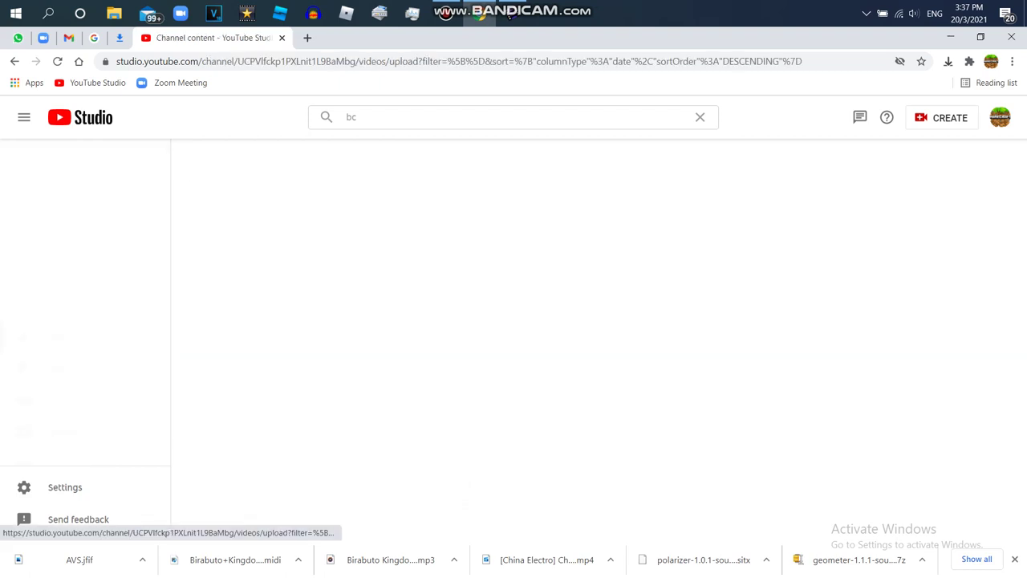
click(699, 118)
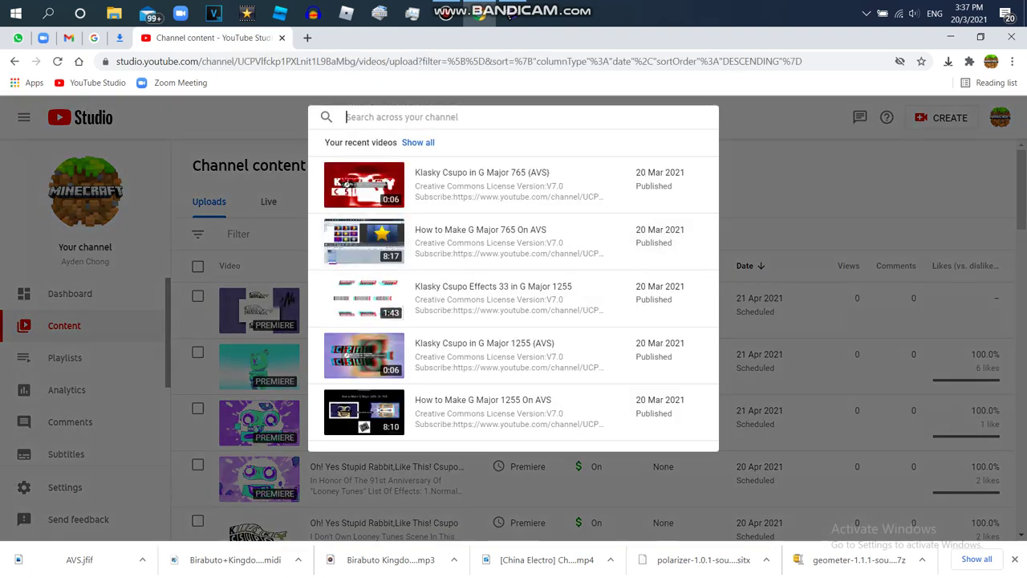
click(69, 295)
click(70, 295)
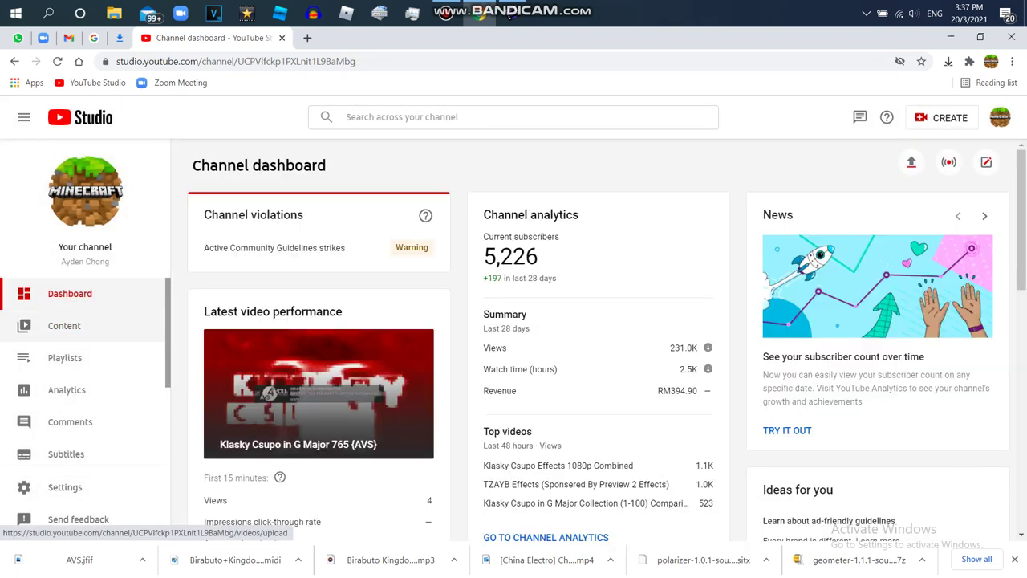
click(65, 325)
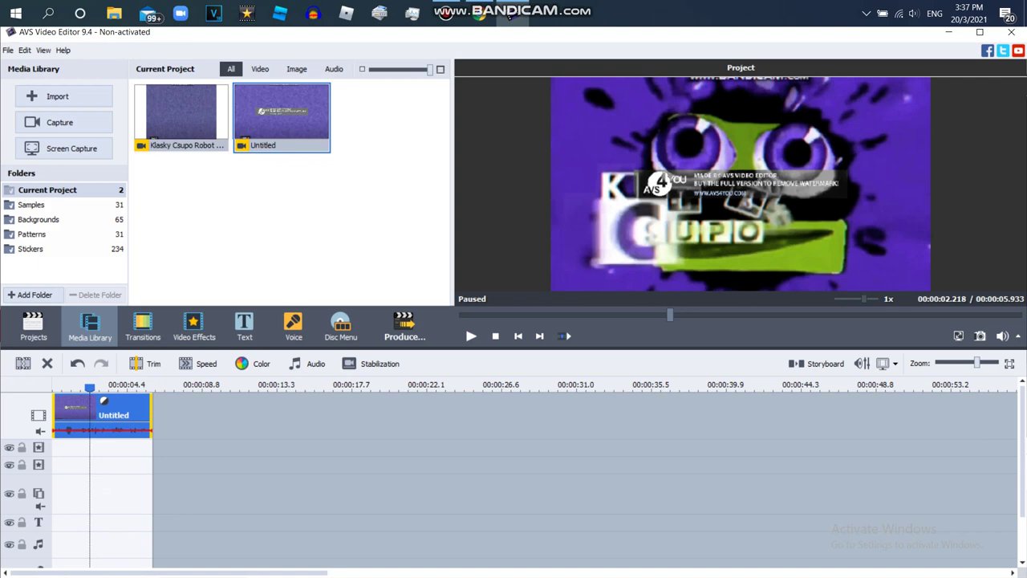
Apply a Pitch Shift with a rate of 125 to the Untitled clip's audio and preview the sound from the beginning.
click(306, 363)
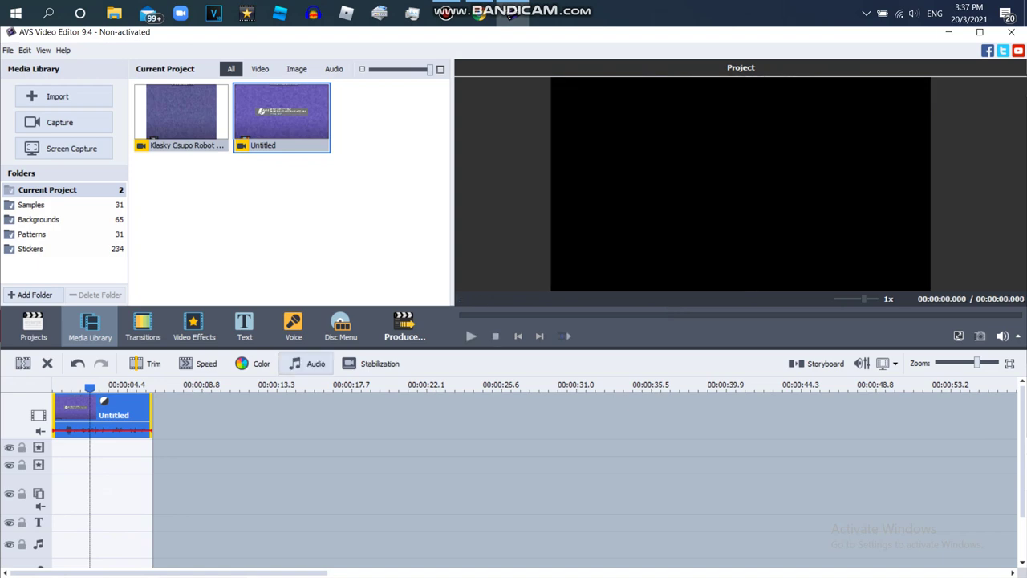
click(307, 363)
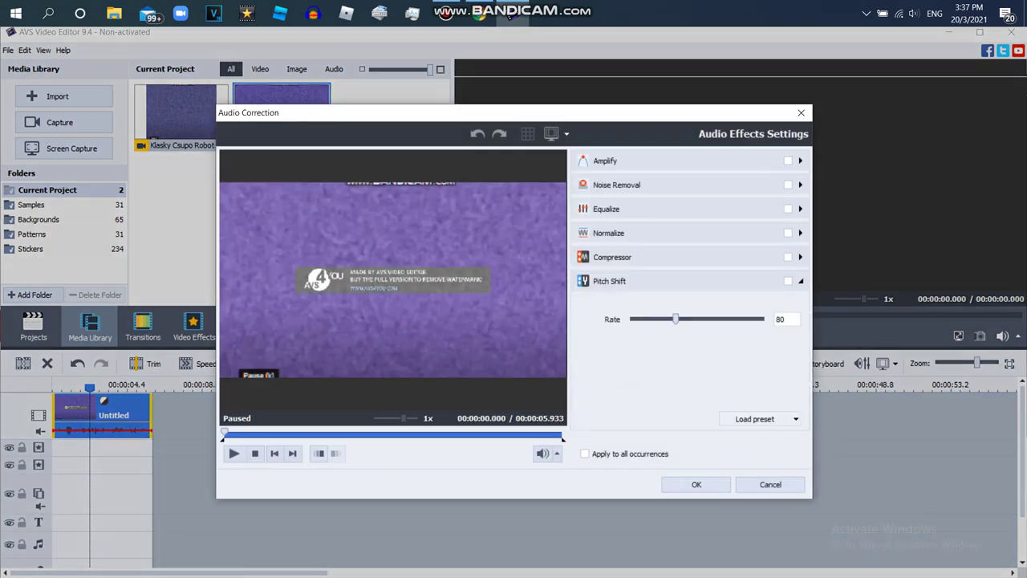
click(310, 434)
drag(676, 319, 723, 319)
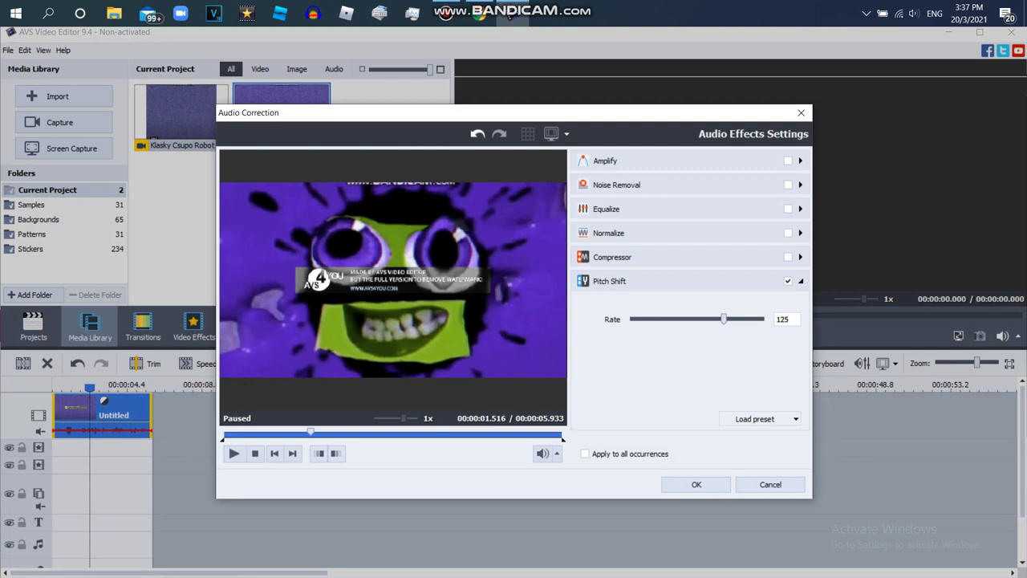
drag(310, 433, 223, 433)
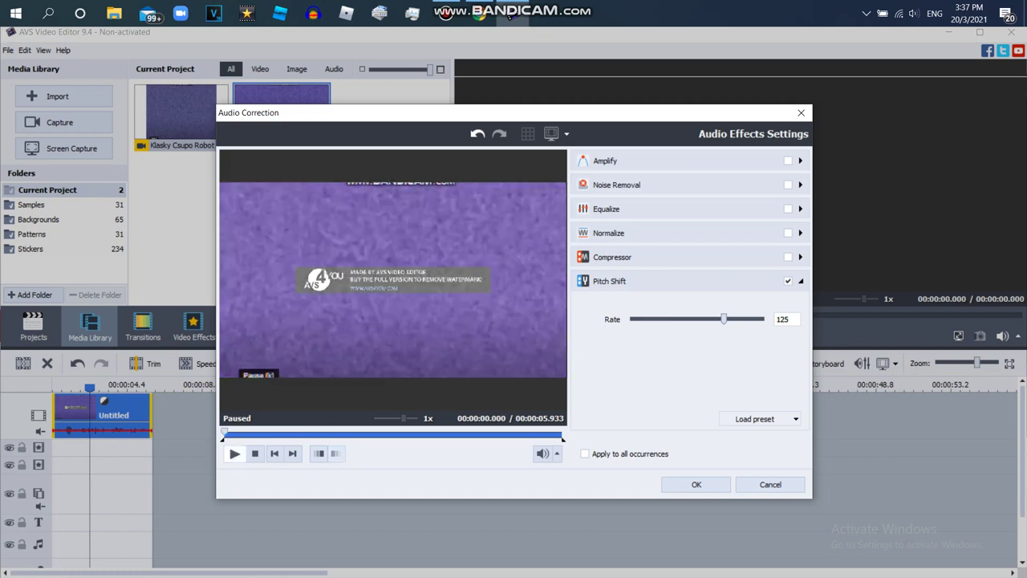
click(235, 454)
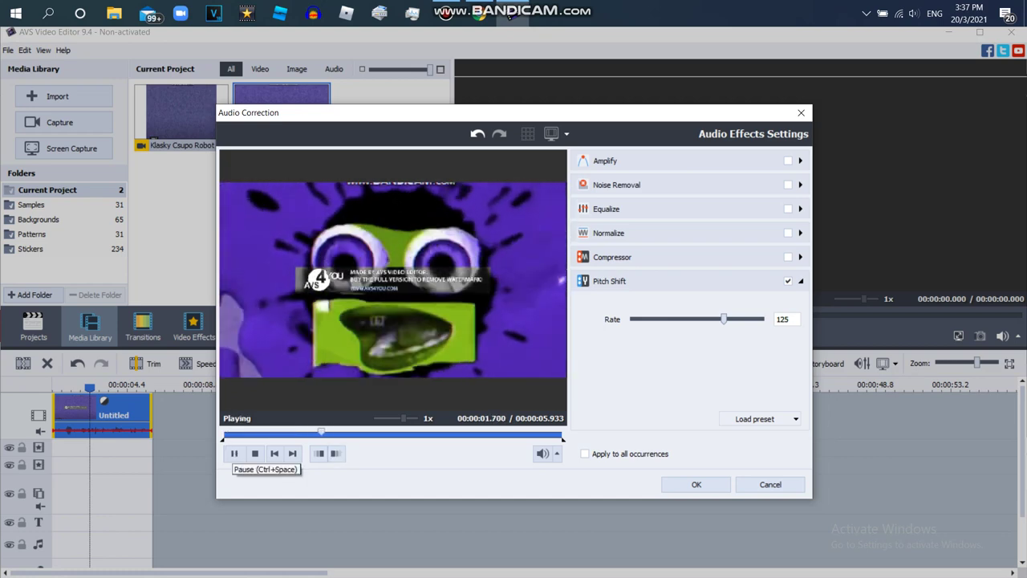
click(234, 454)
click(695, 485)
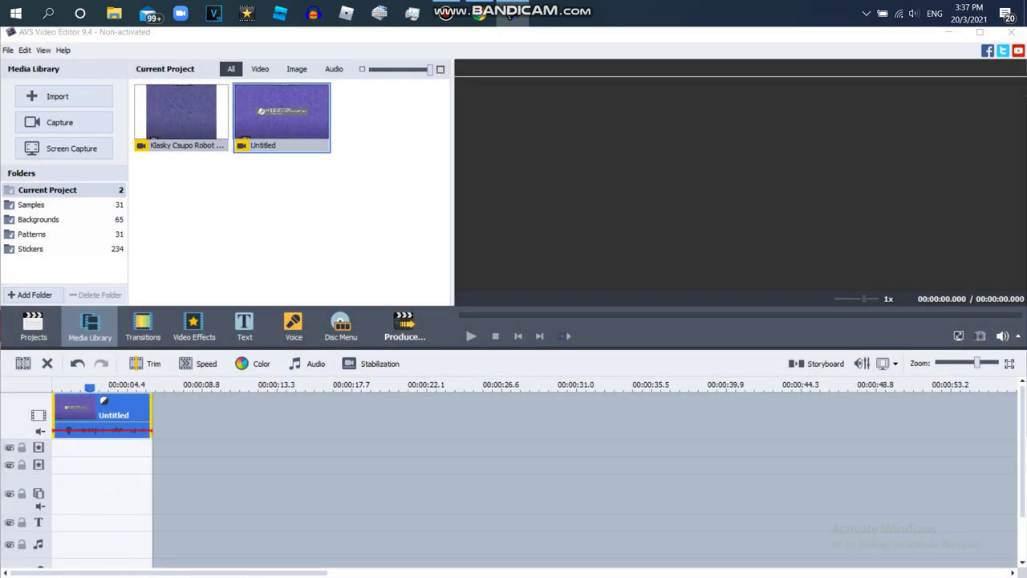
Play the project from the start of the timeline to check the pitch-shifted clip.
click(54, 388)
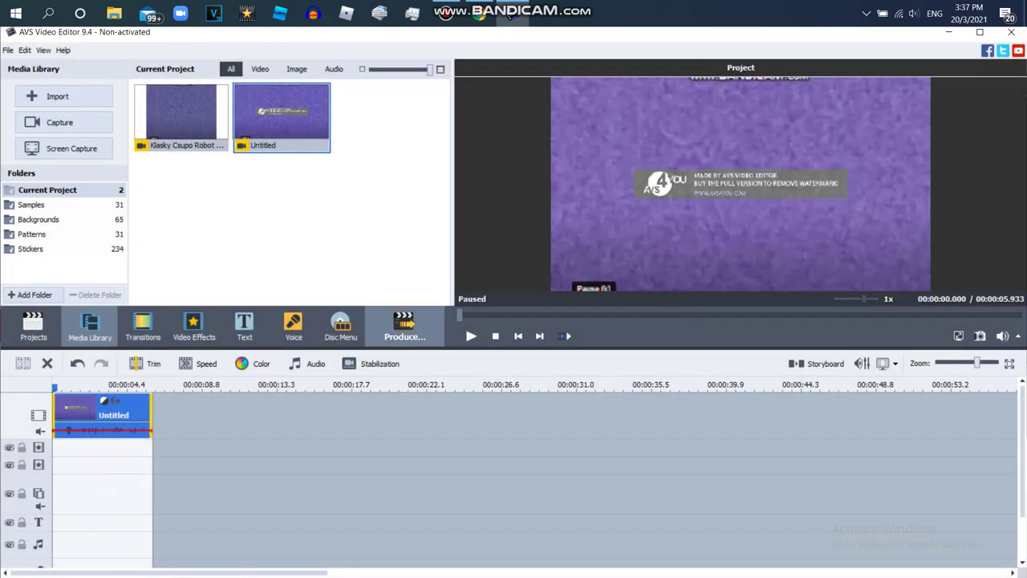
click(471, 336)
click(369, 225)
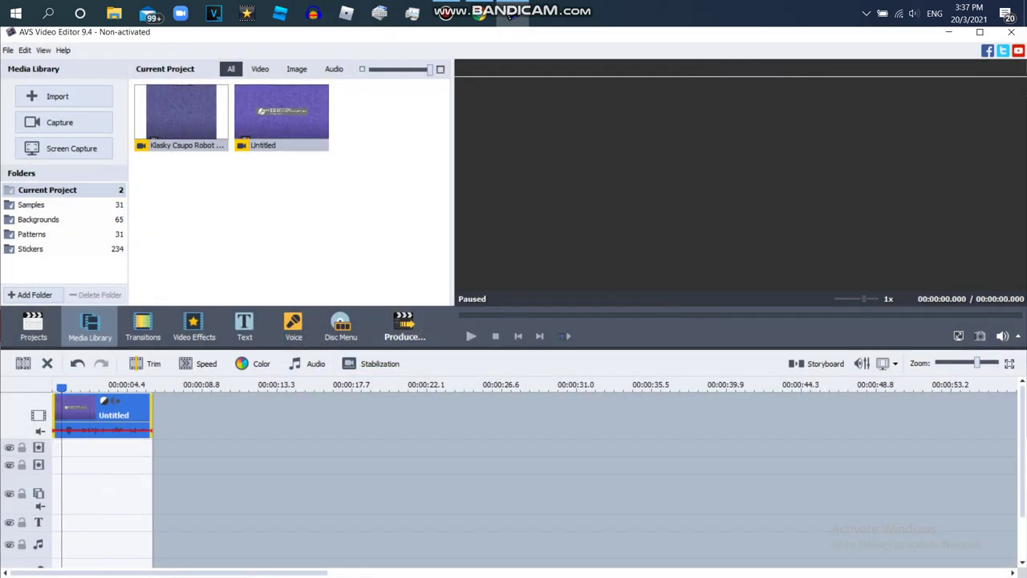
click(65, 388)
click(58, 388)
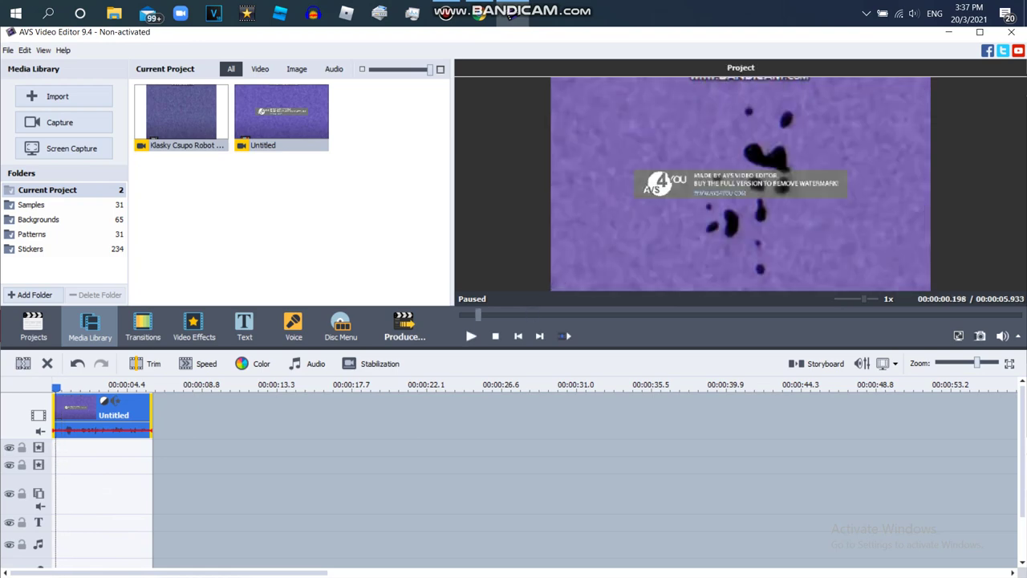
click(53, 388)
key(ctrl+space)
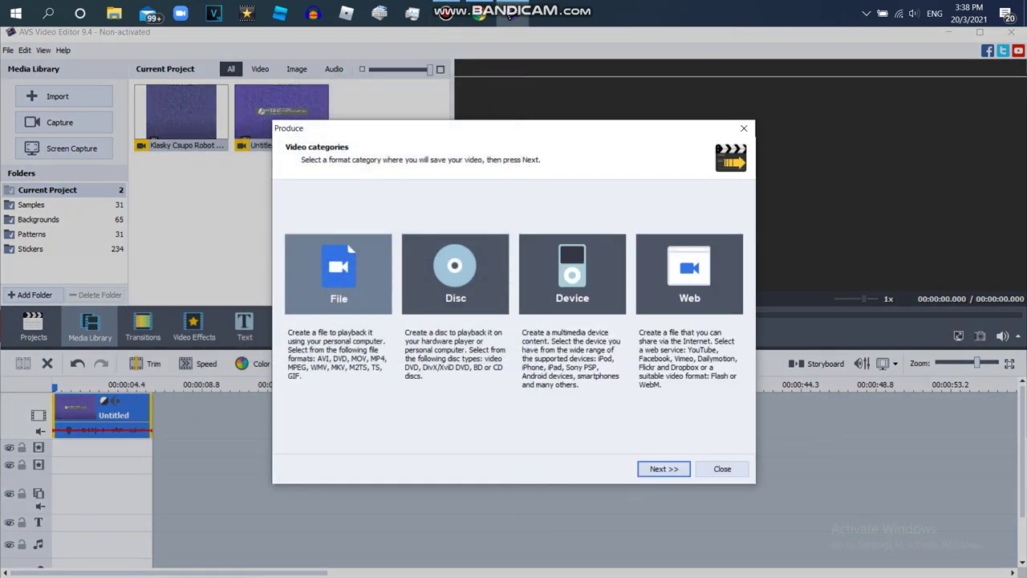
Set up production of the project as a video file with the AVS EFFECTS folder as the output directory.
key(Return)
key(Return)
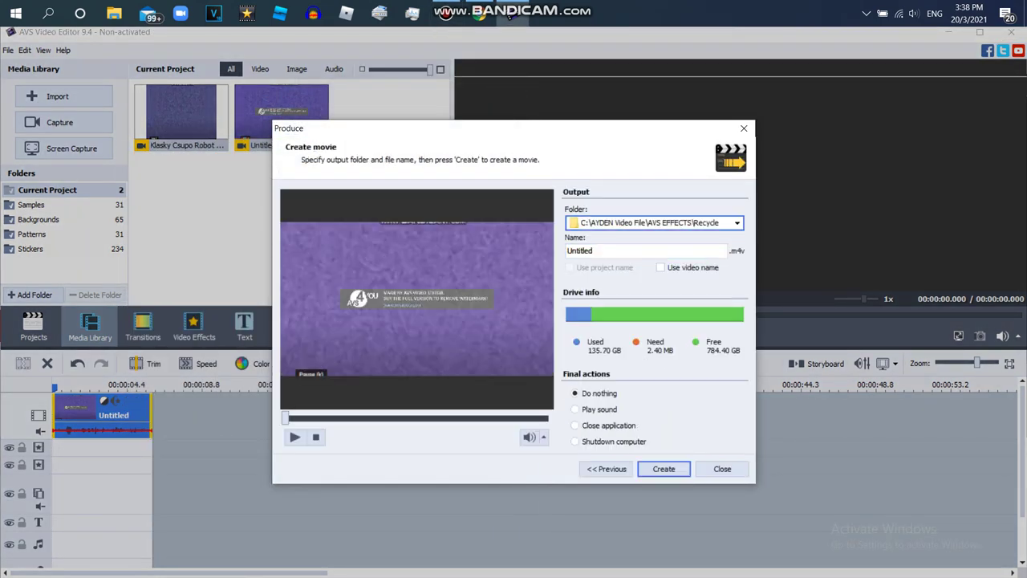
click(658, 223)
key(Down)
key(Up)
key(Up)
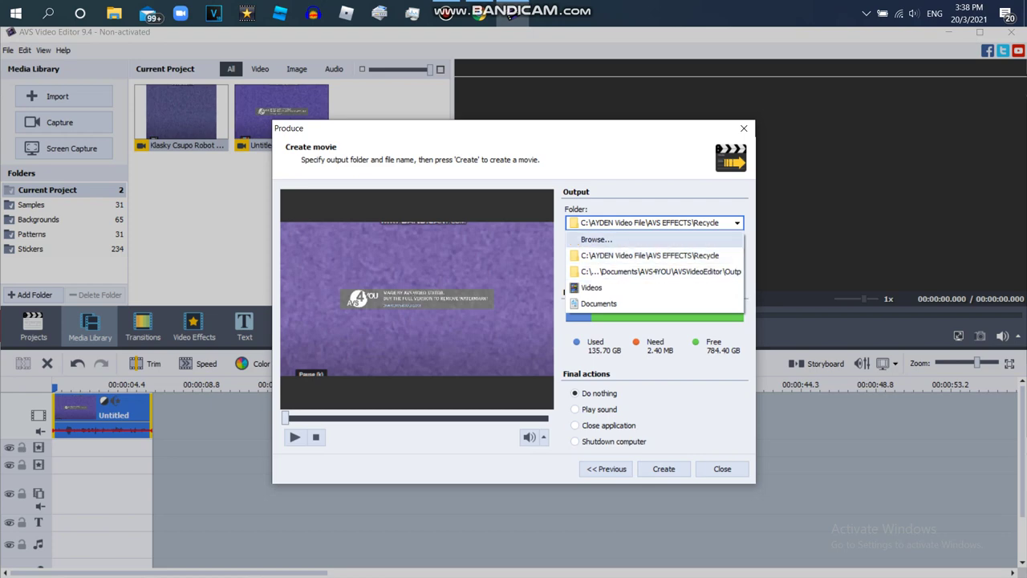
key(Return)
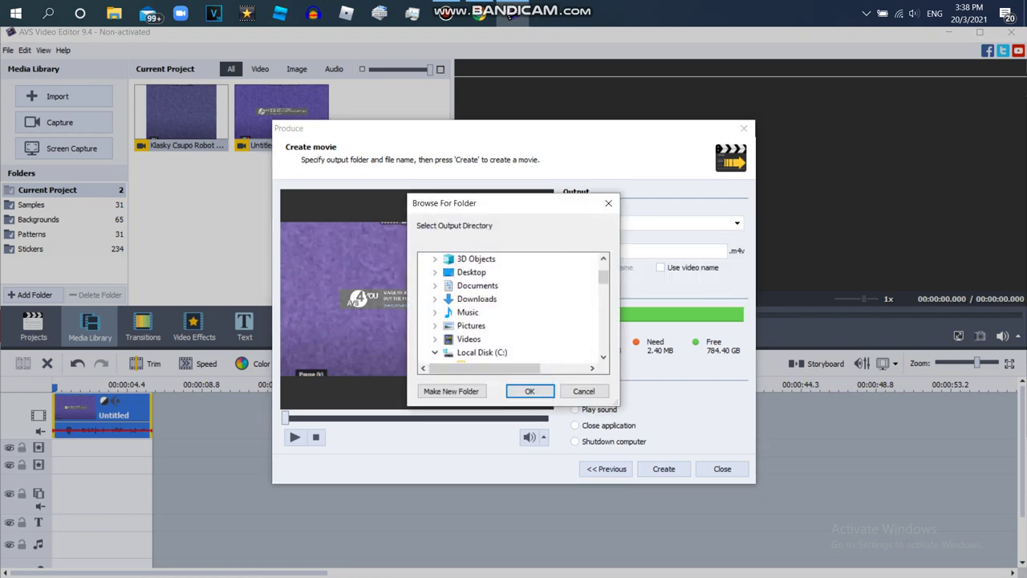
drag(604, 287, 603, 290)
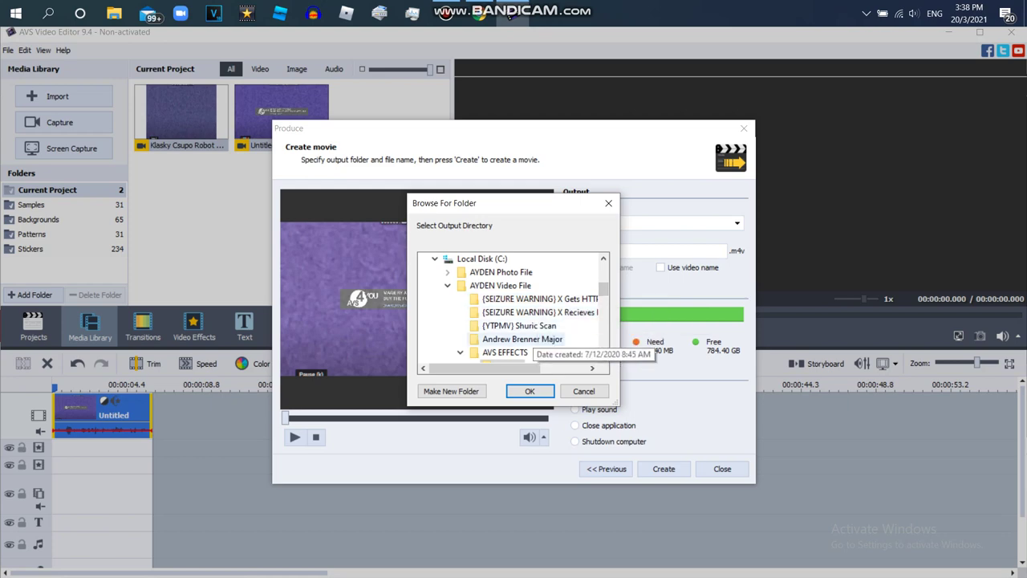
click(510, 353)
click(529, 391)
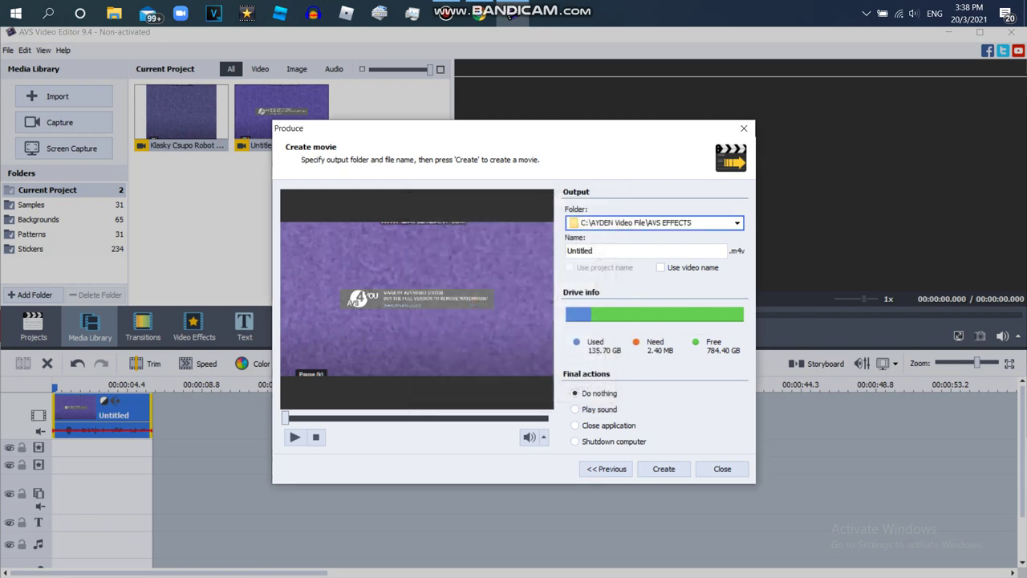
Name the output movie "Green Lowers Klasky Csupo {AVS}" and start creating it.
text(Green Lowers Klasky Csup)
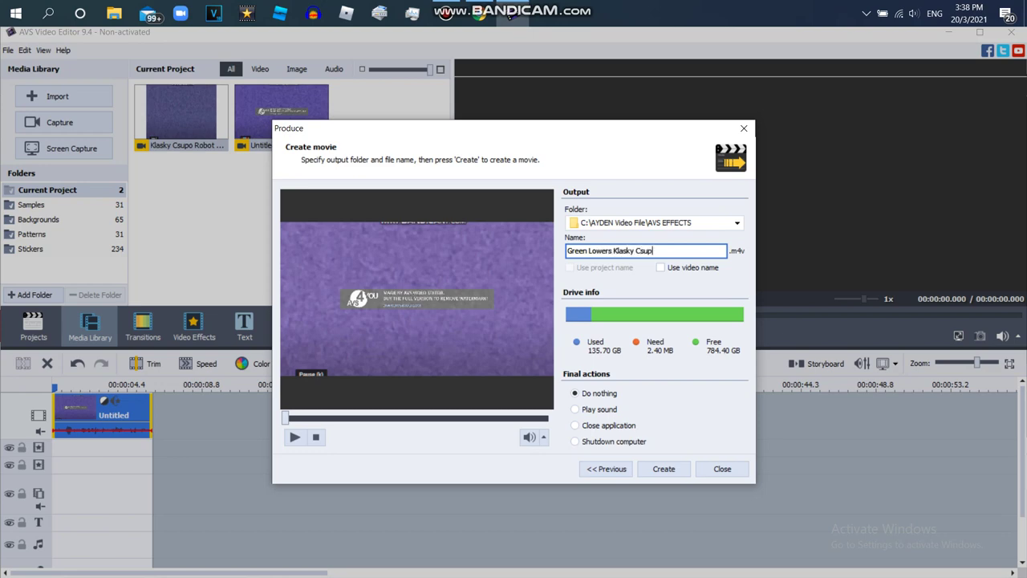
text(o {AVS})
key(Return)
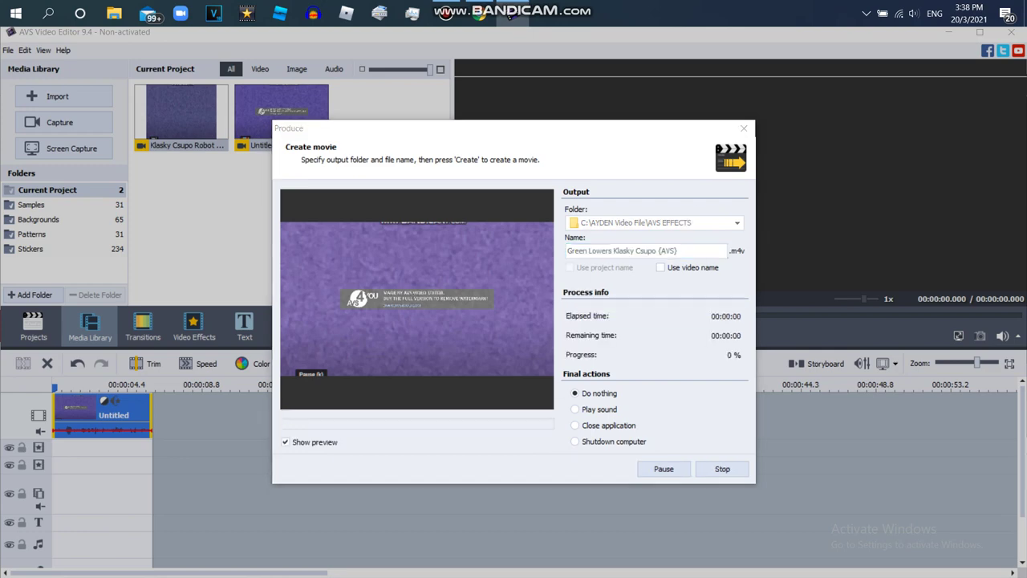
key(Return)
click(510, 15)
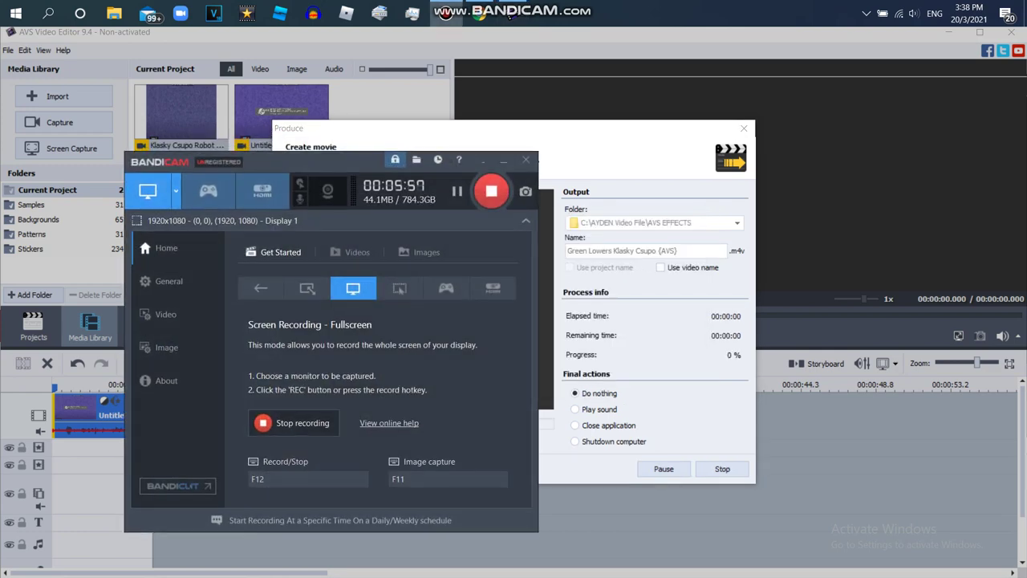